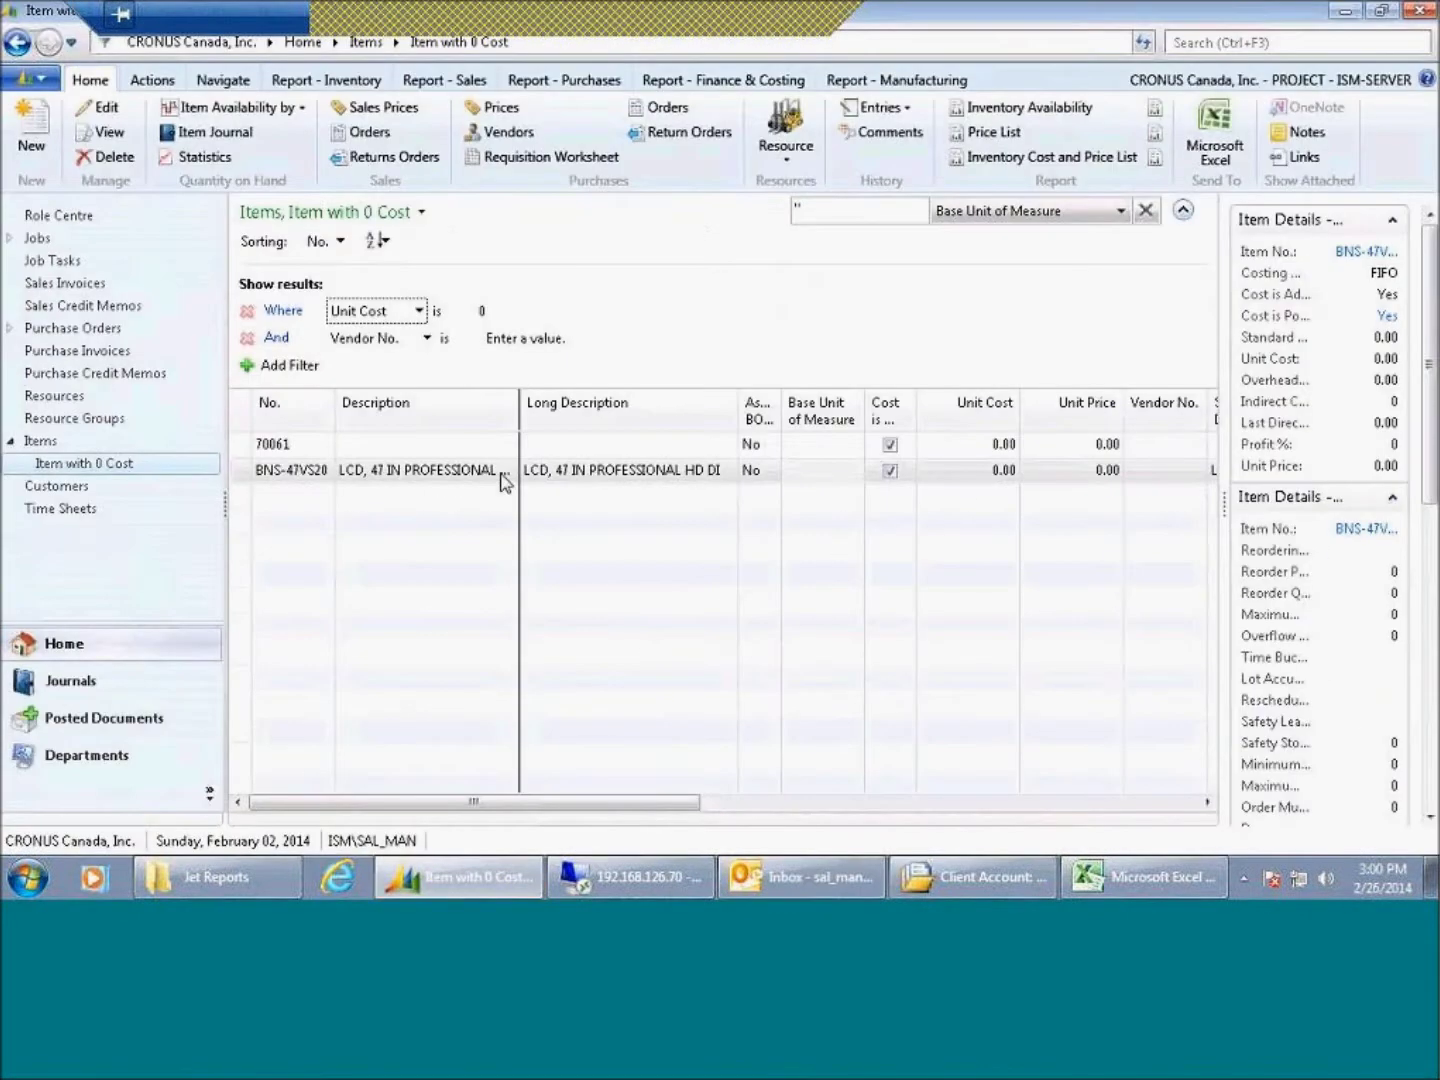
Step: Search for 'change' and open Change Log Setup, where logging is not activated
left_click(1222, 46)
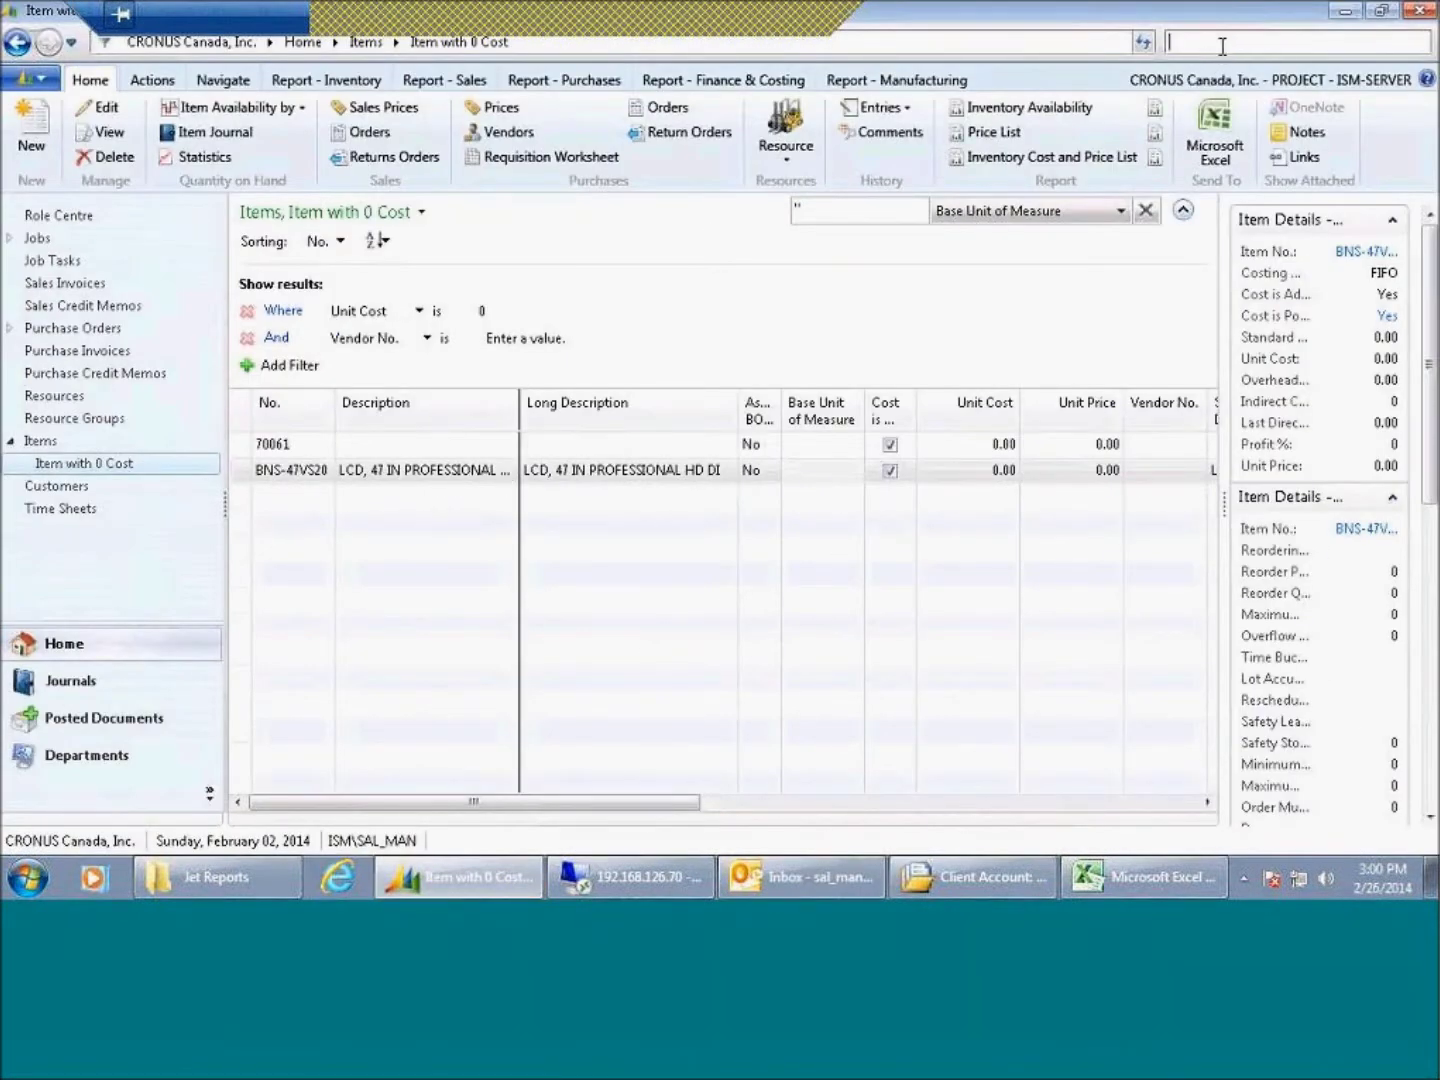
type("cha")
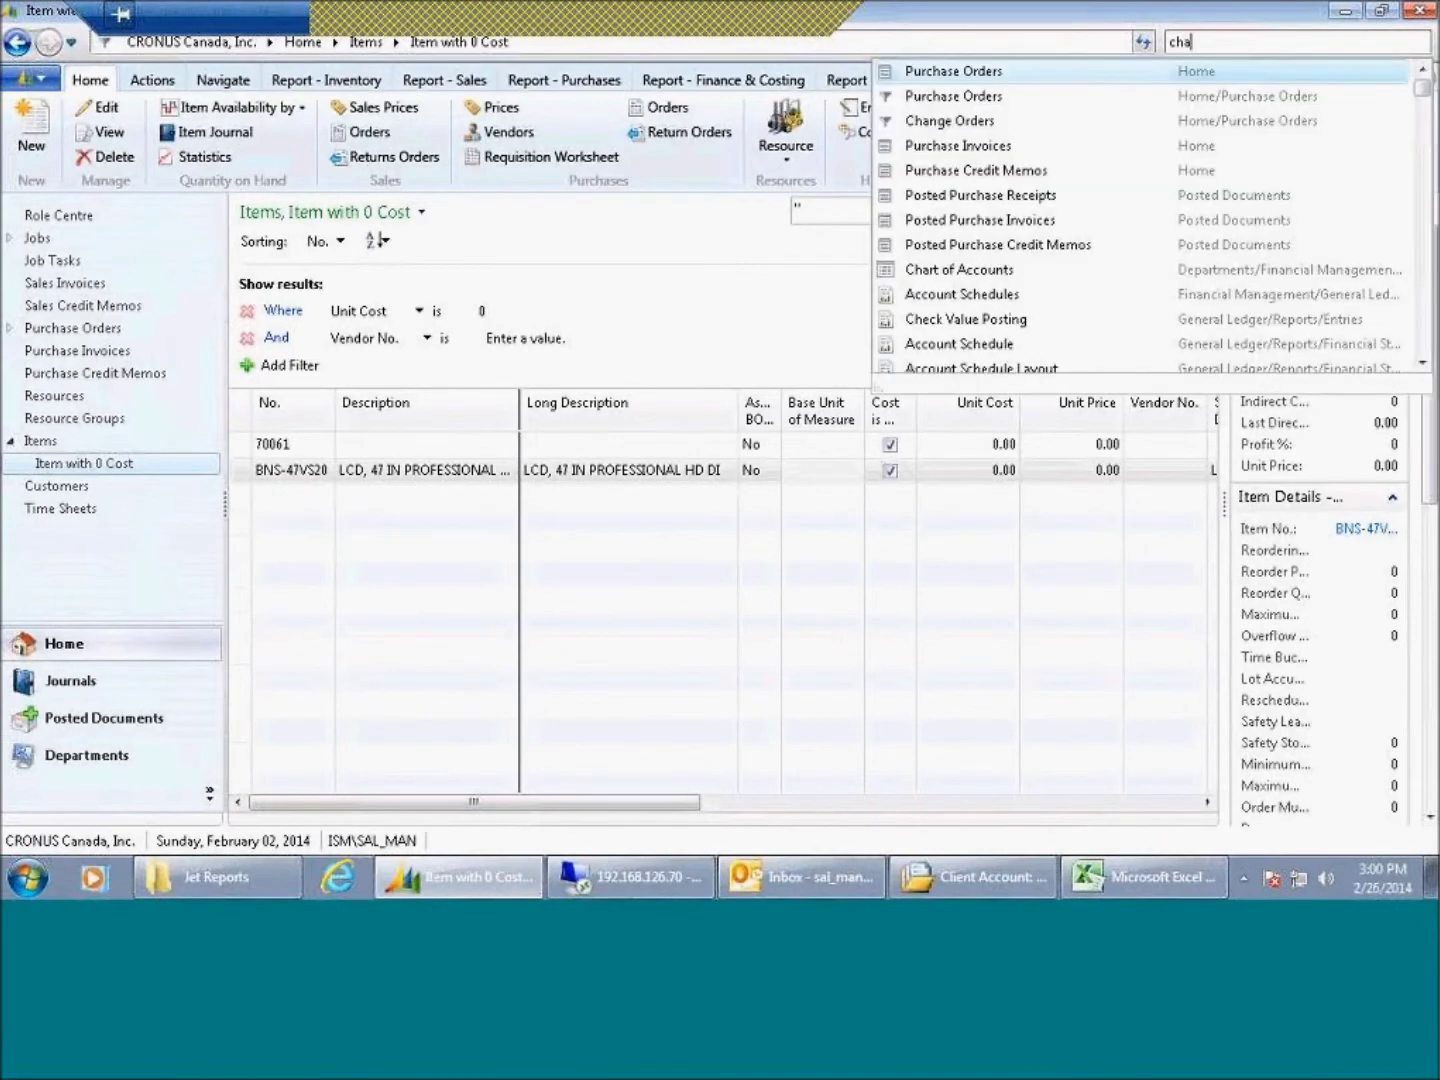
type("nge")
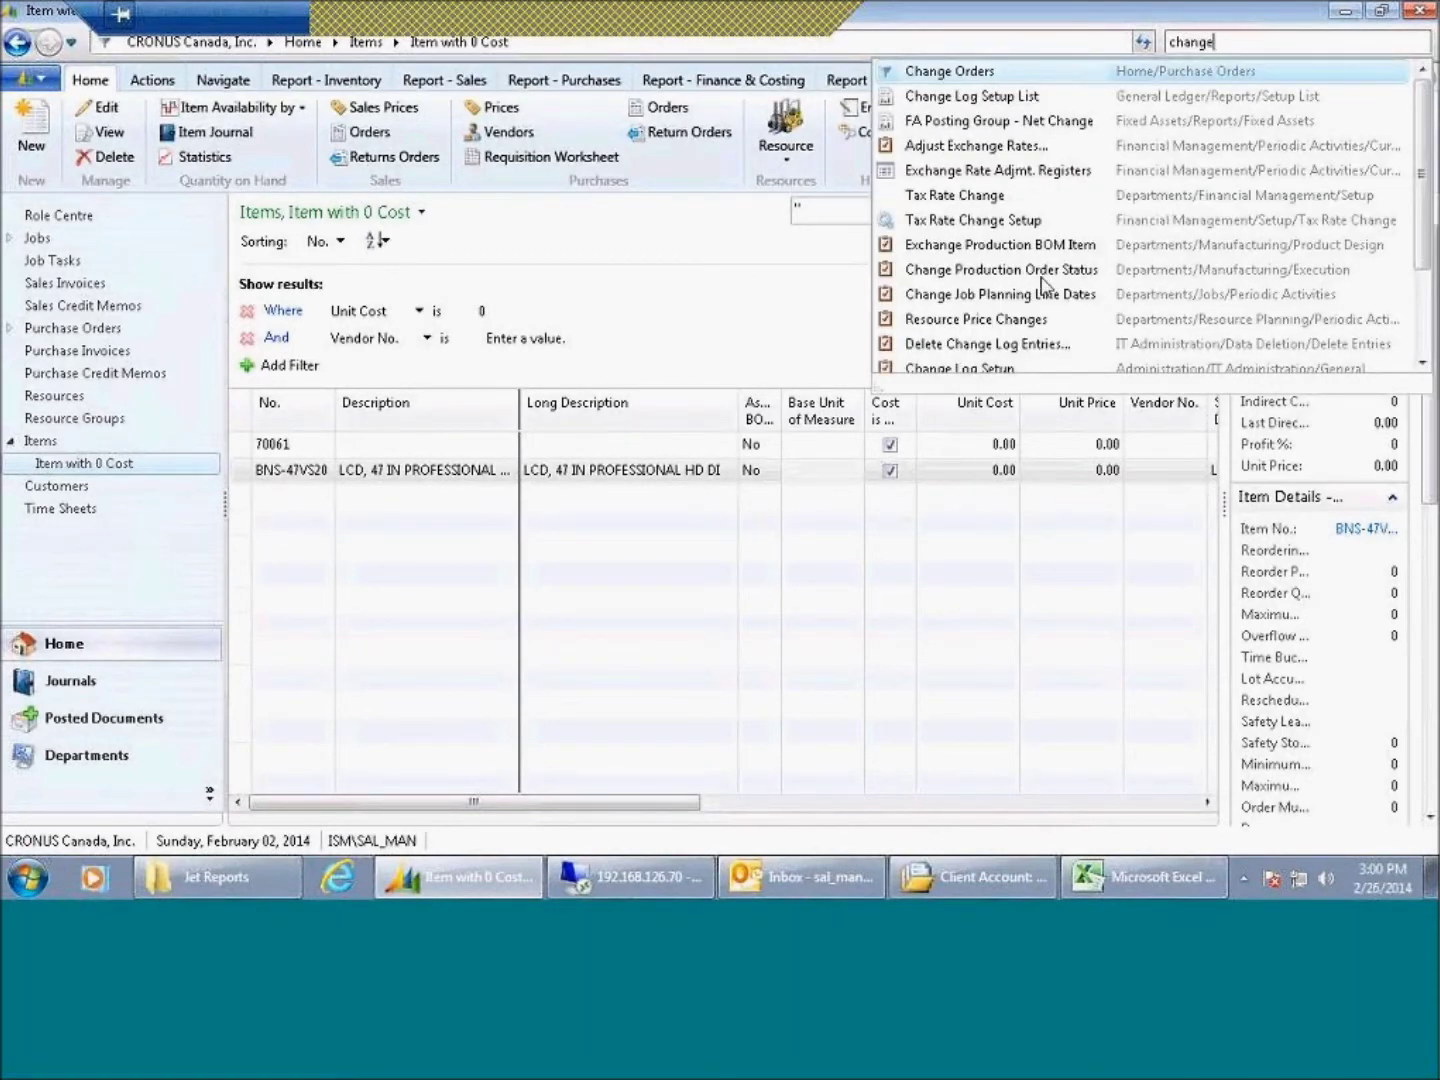
scroll(1046, 290, "down", 3)
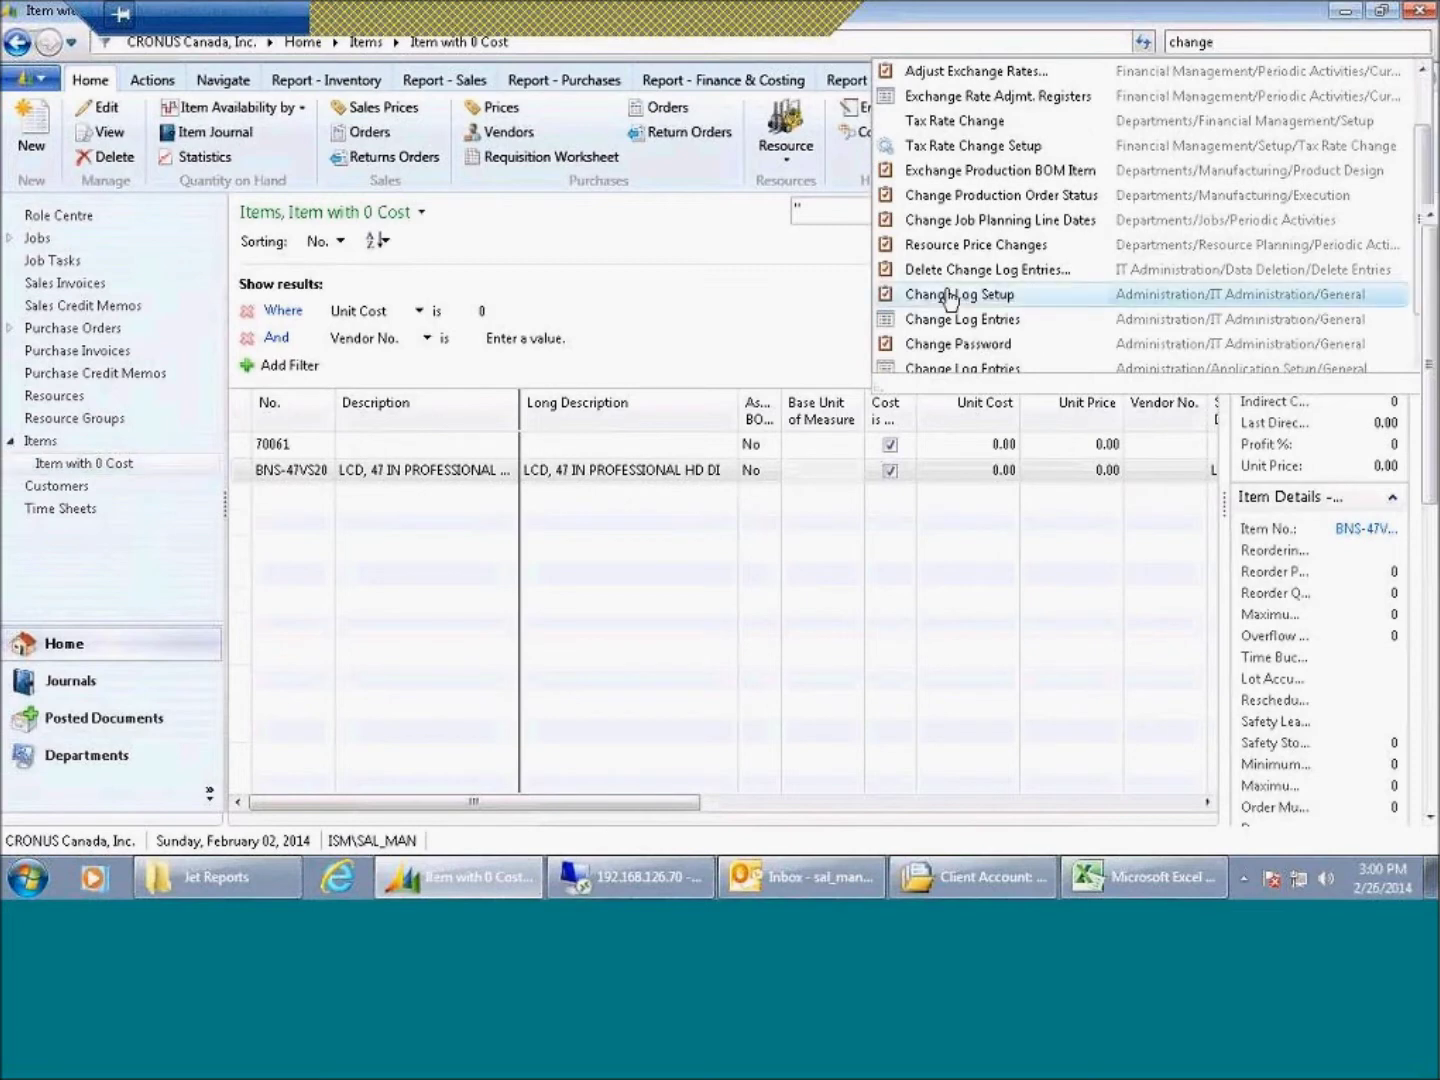
left_click(957, 292)
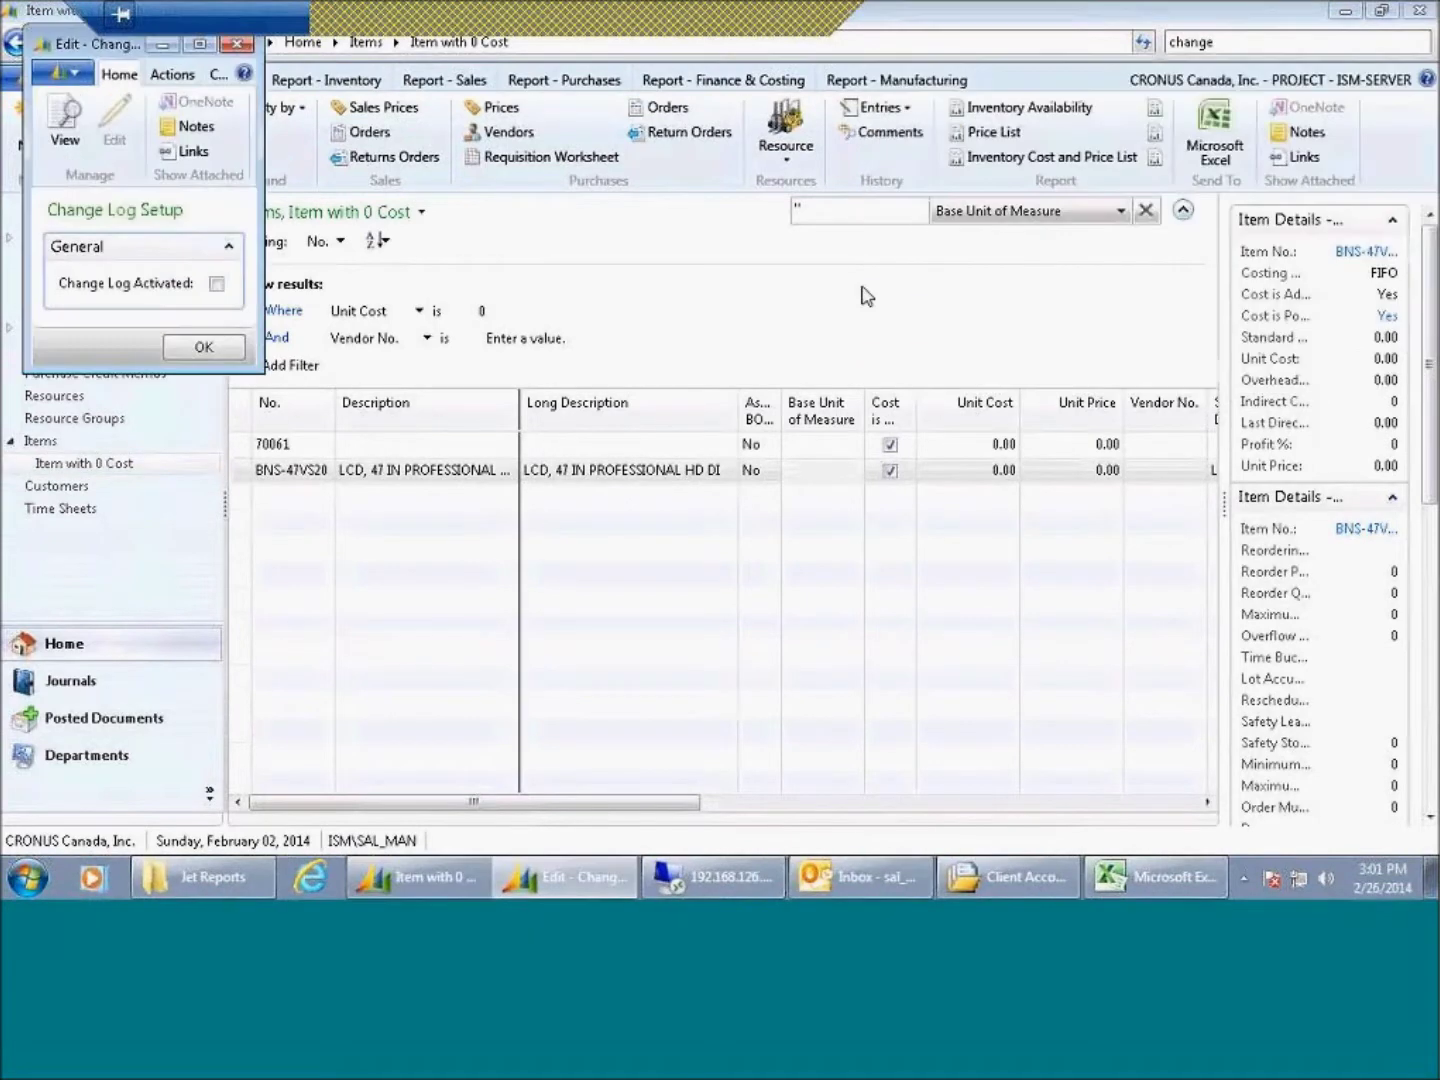
Step: Close the setup and open the Change Log Entries list through a 'change ent' search
left_click(237, 44)
type("ent")
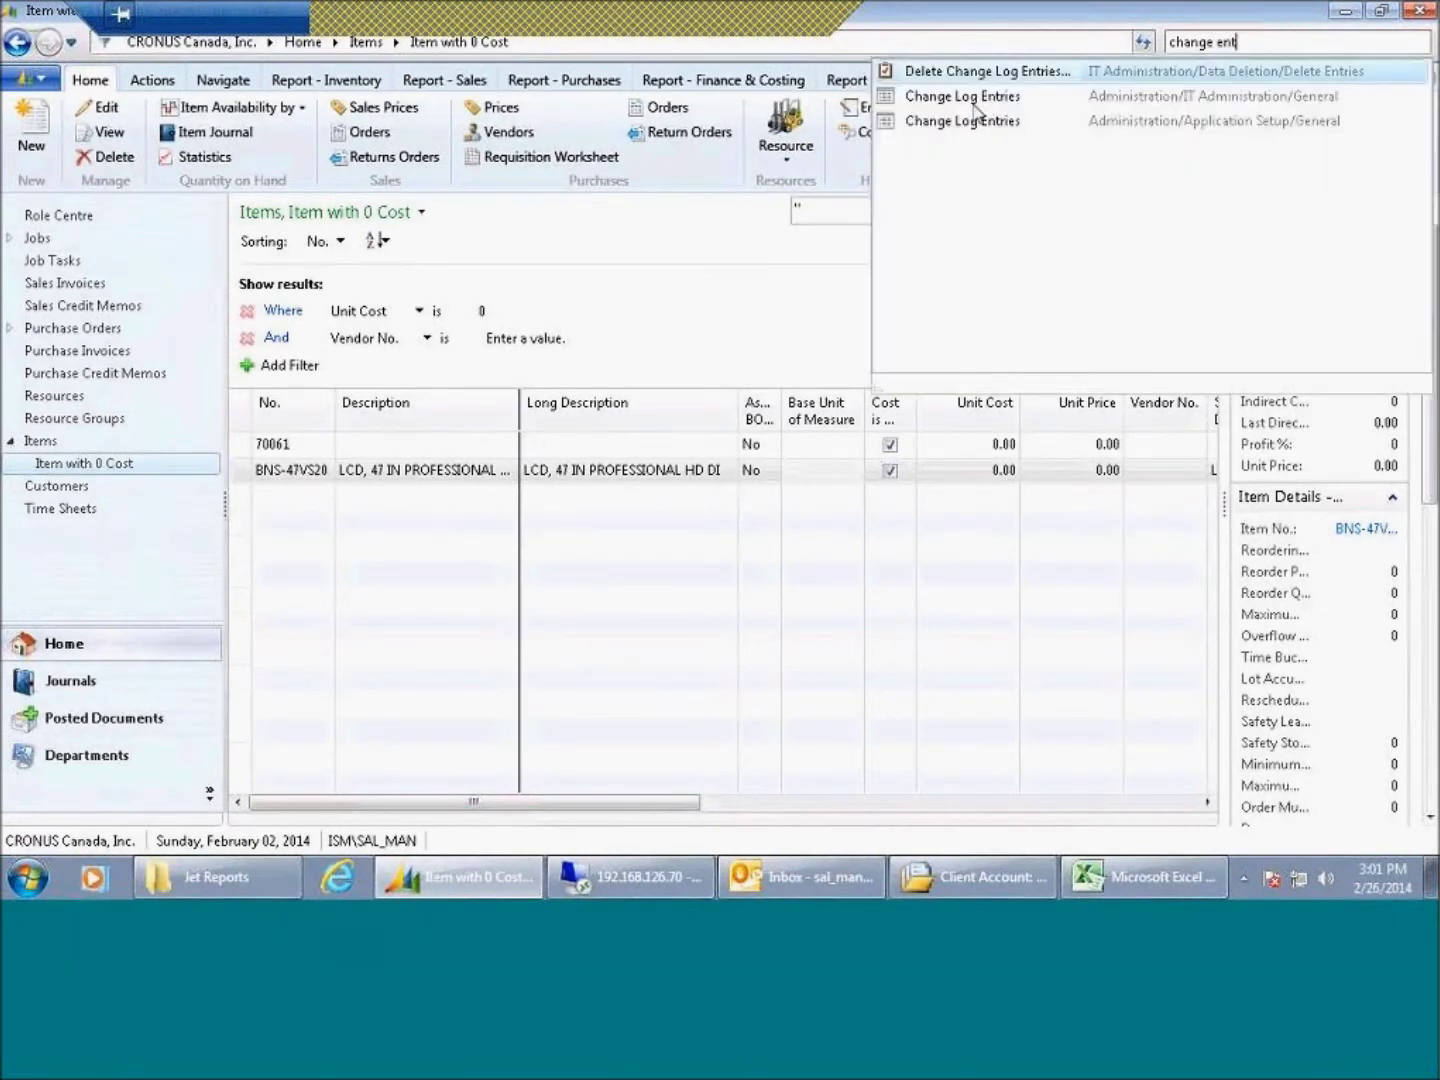
left_click(973, 104)
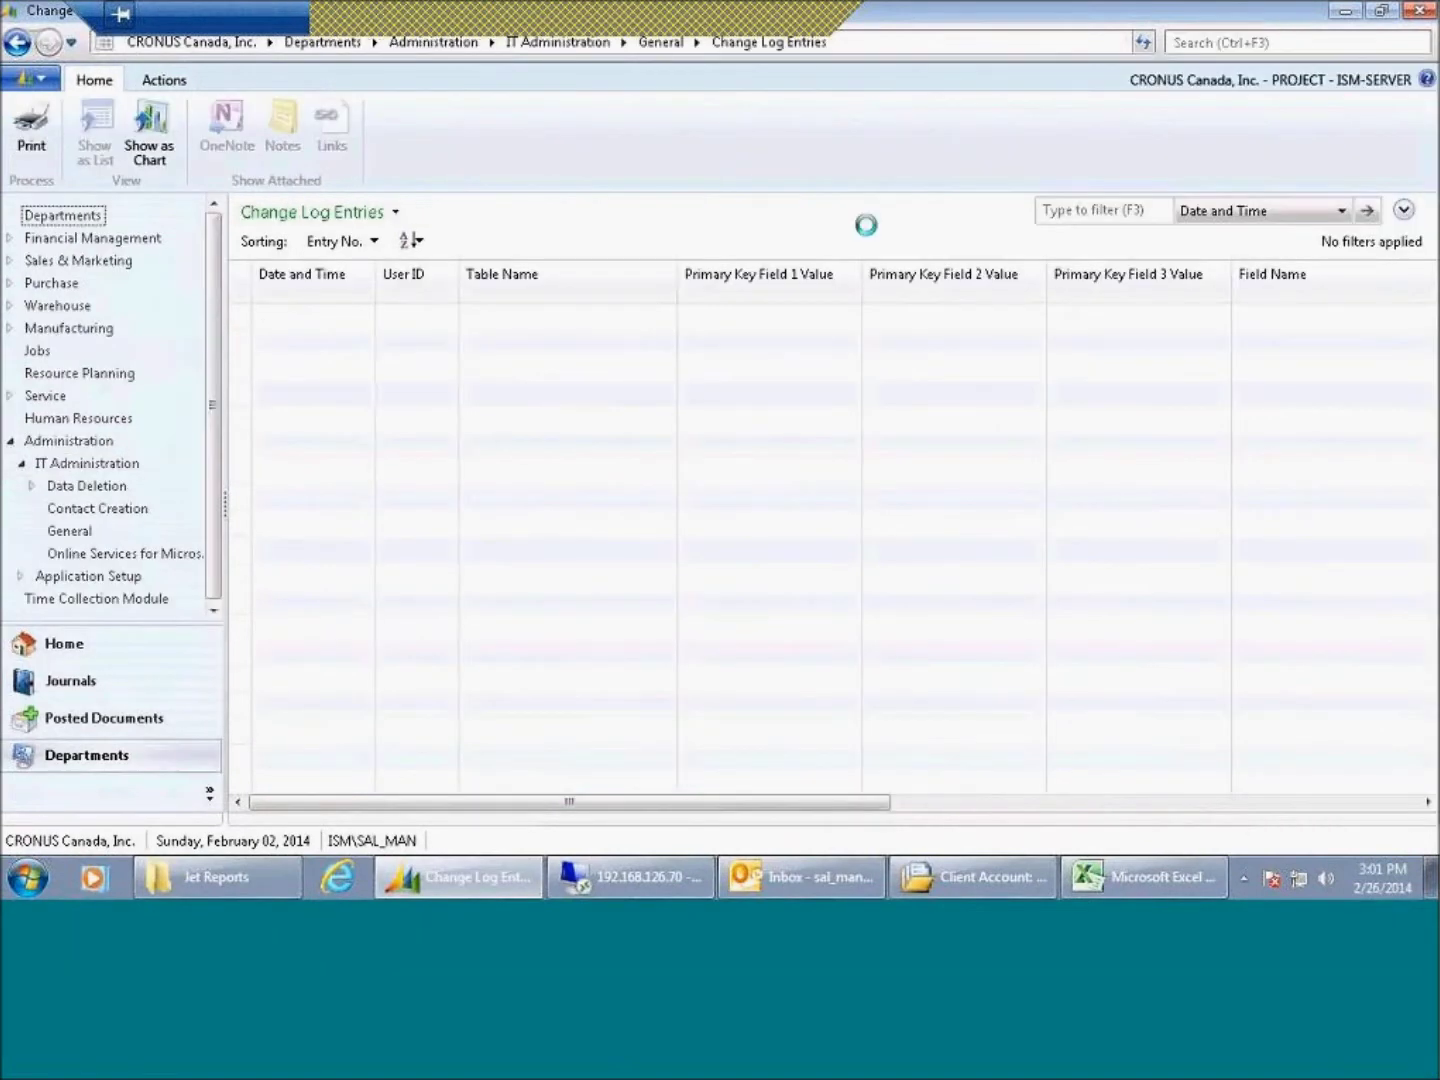
Step: Narrow the Primary Key Field 2 Value and Table Name columns, then page down to the MFG entries
left_click_drag(1047, 277, 1004, 278)
left_click_drag(677, 280, 607, 294)
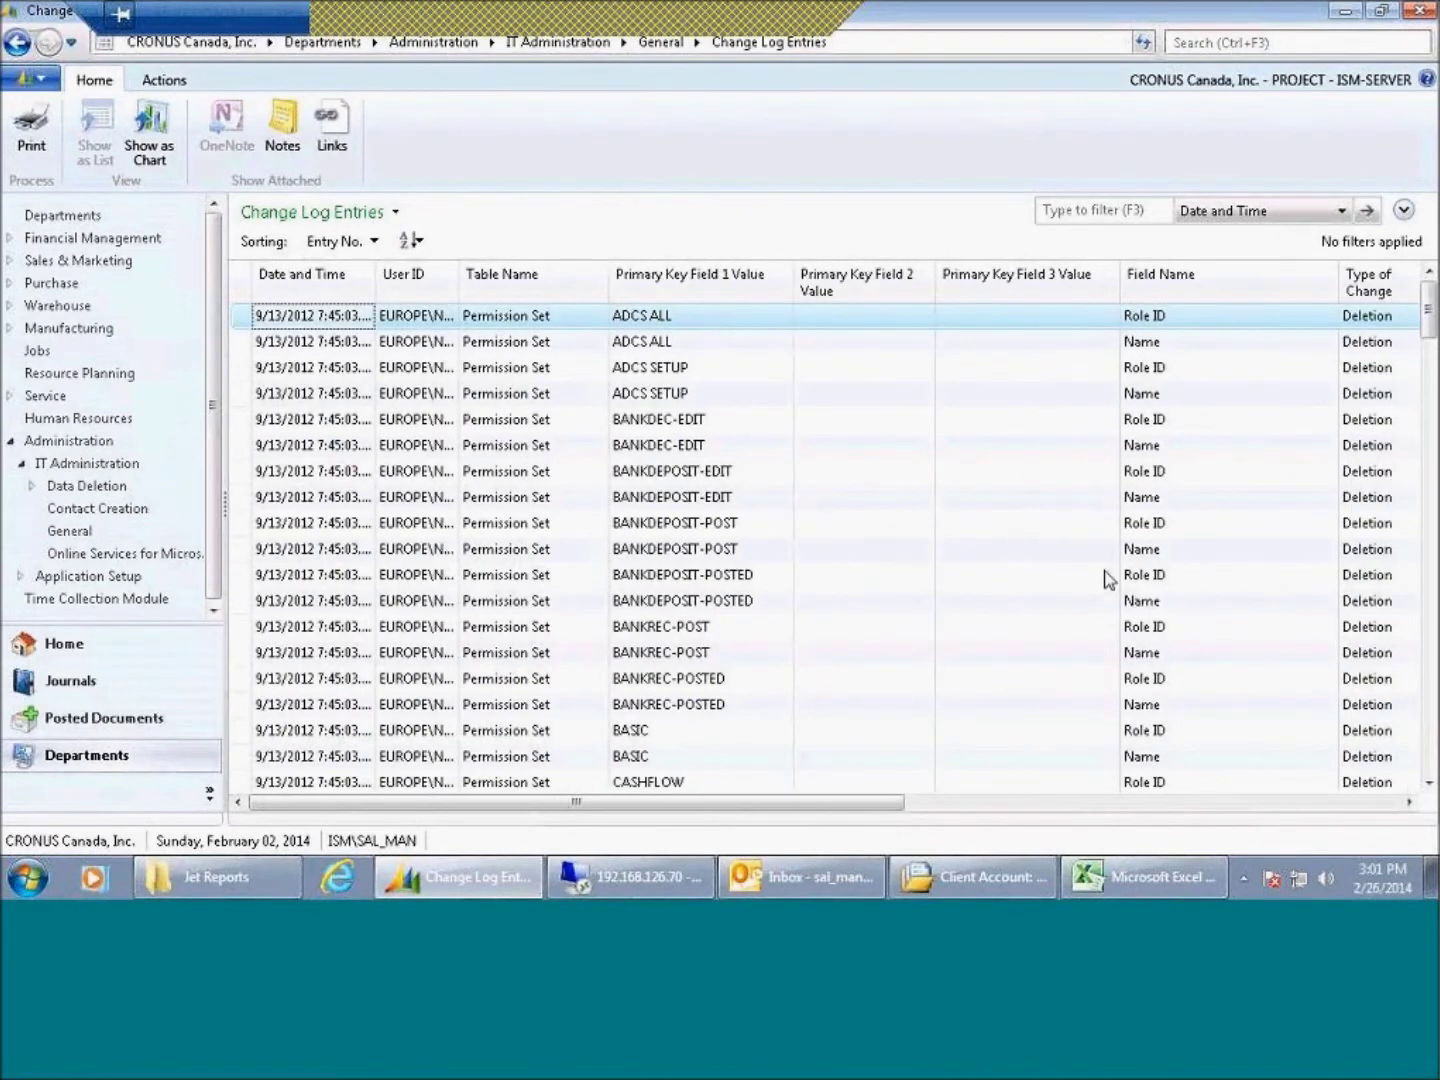
left_click(1430, 720)
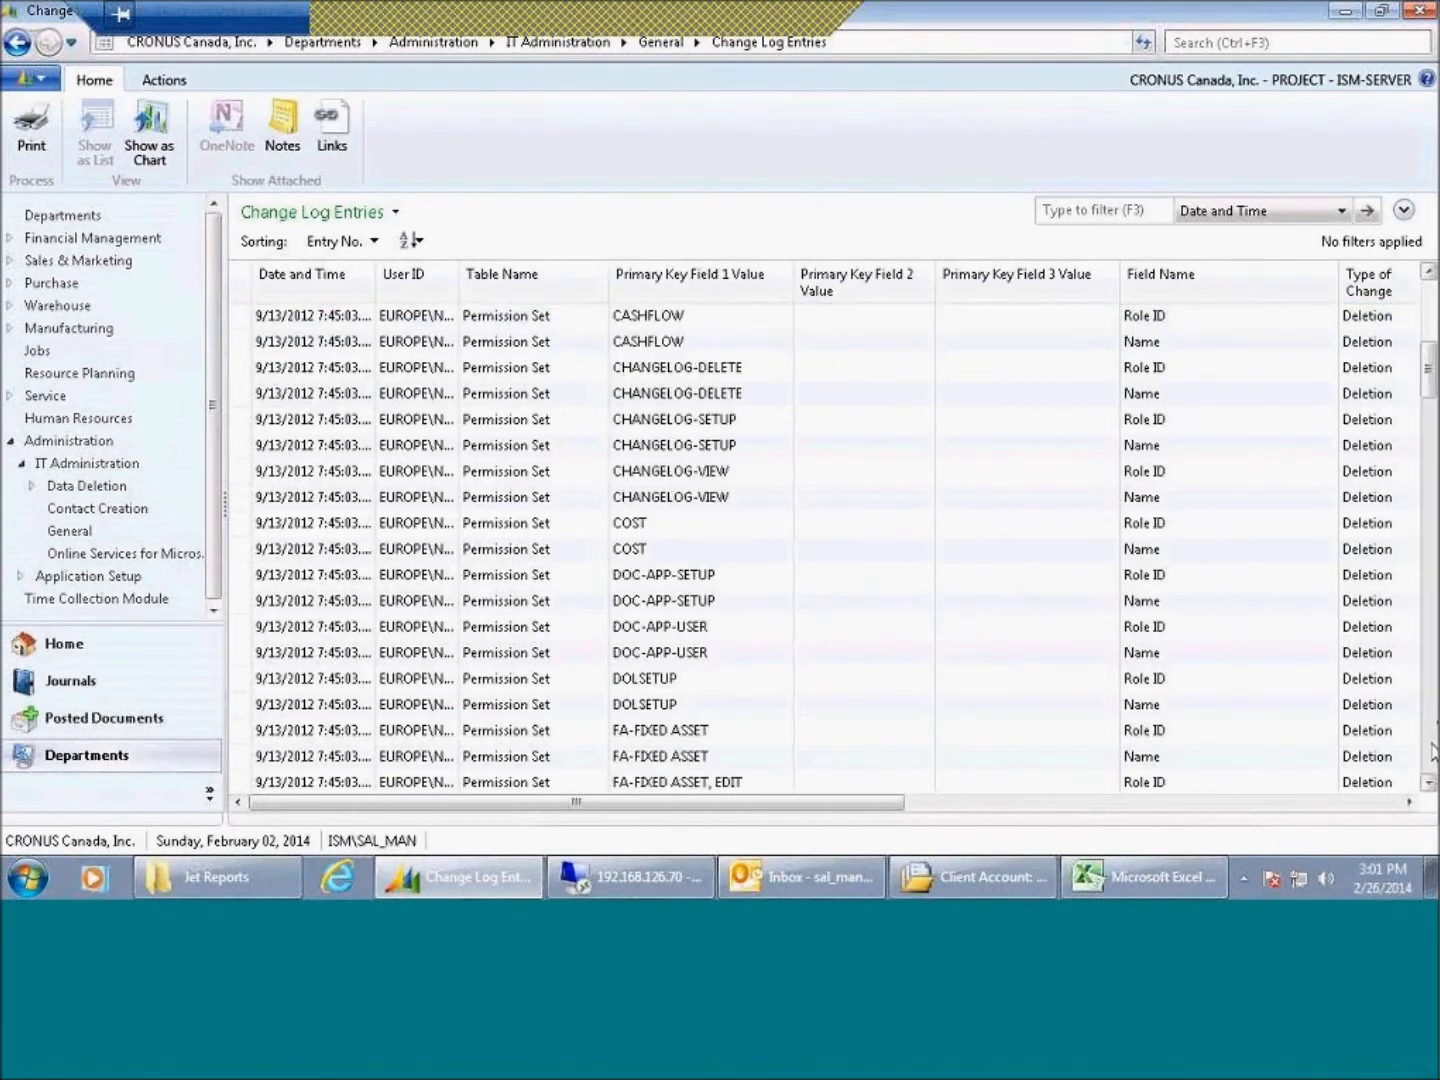
left_click(1433, 751)
left_click(1433, 754)
left_click(1433, 755)
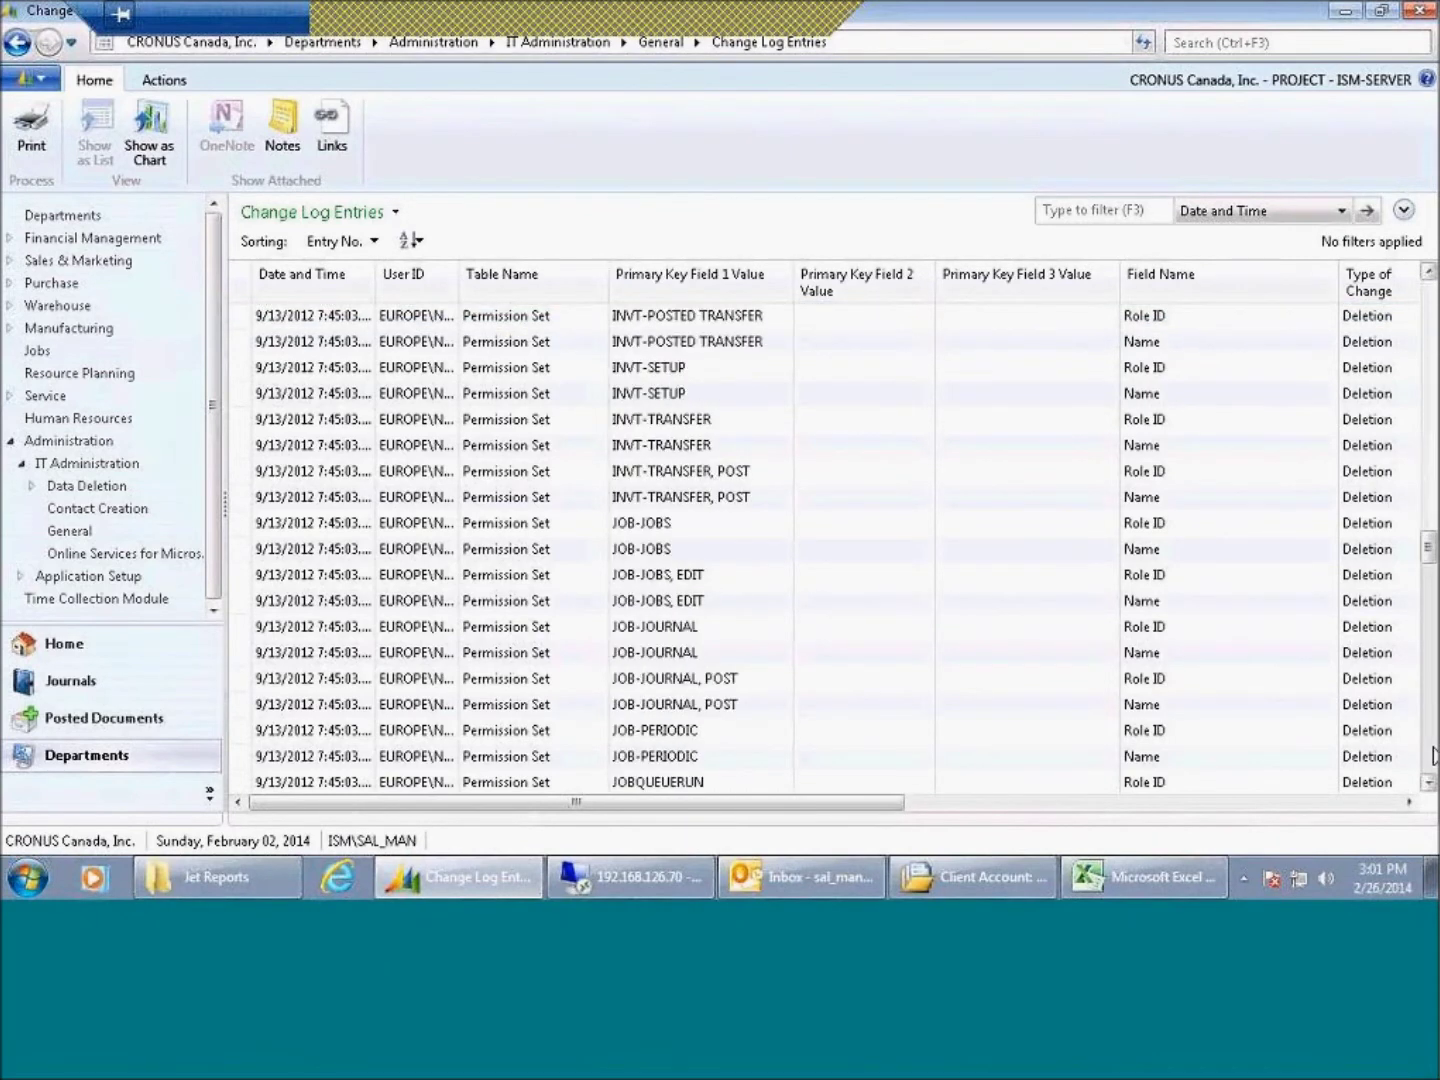
left_click(1433, 754)
left_click(1433, 754)
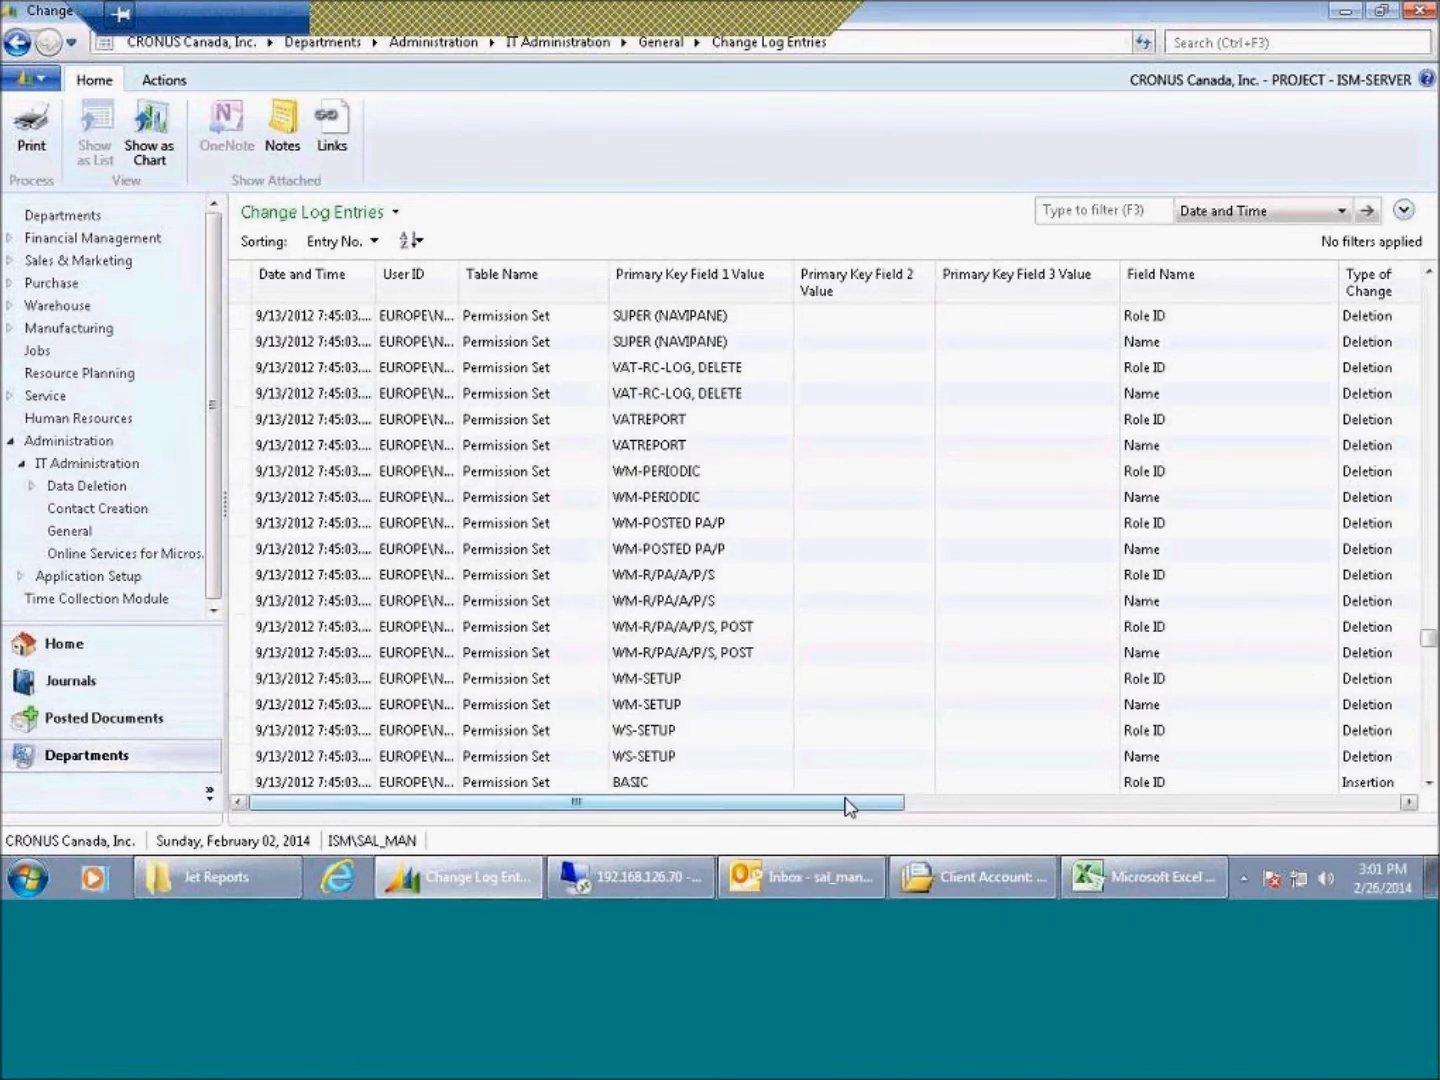
Step: Scroll across the log entry columns and back to Date and Time, then start a new search
left_click_drag(848, 803, 1363, 775)
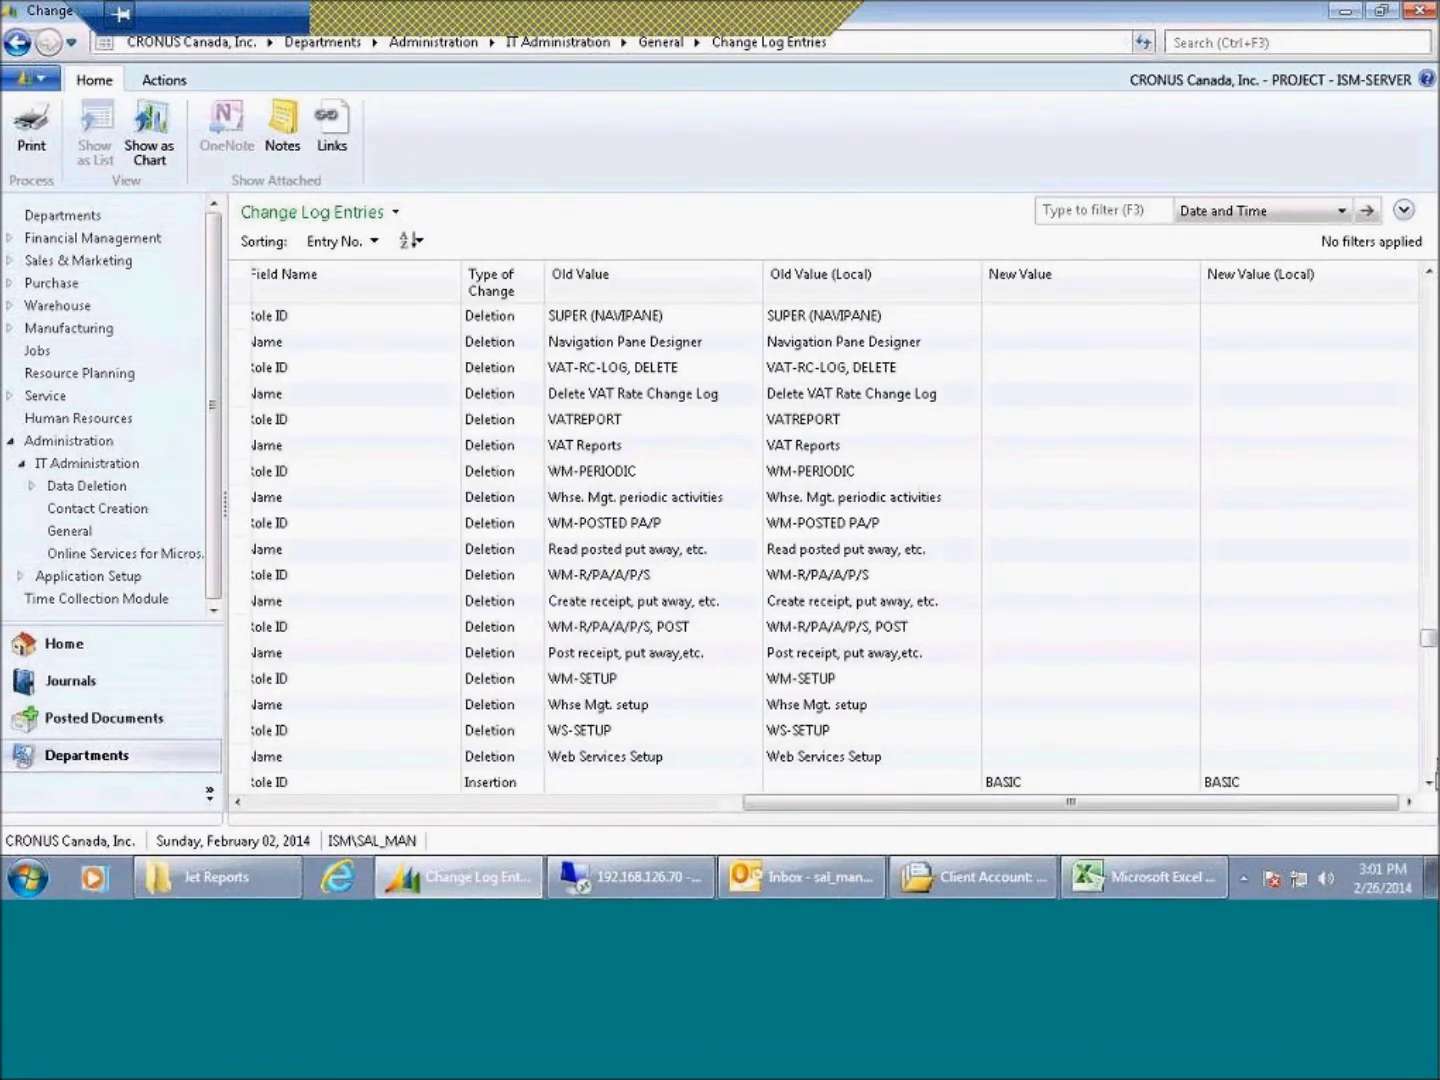
left_click(1429, 783)
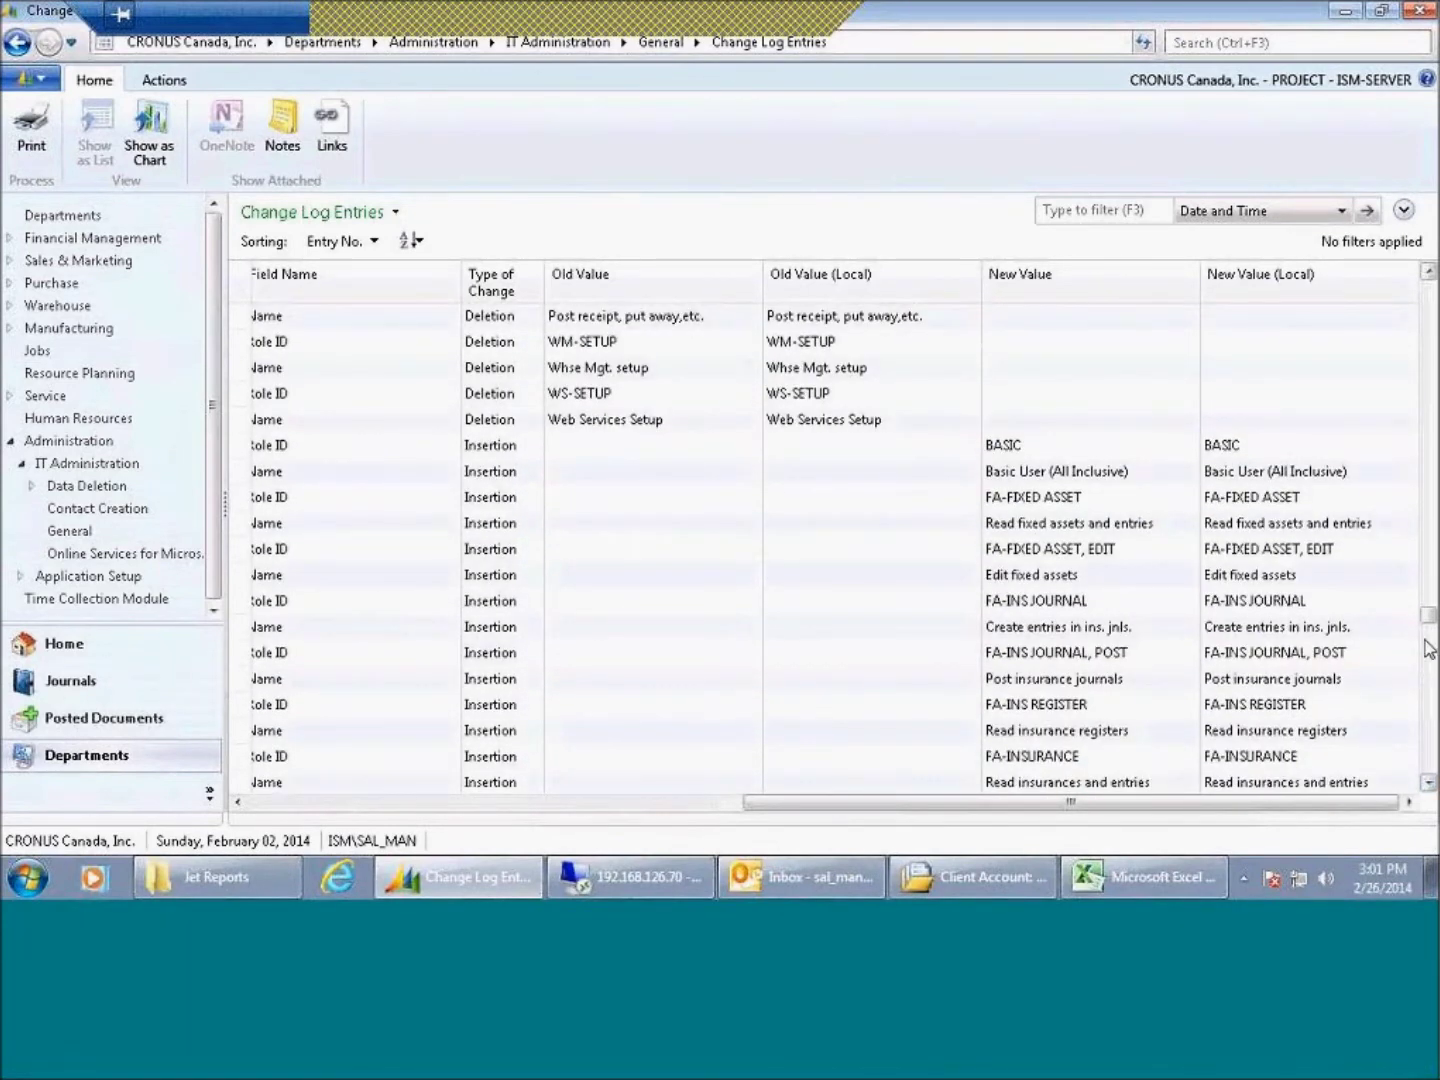
scroll(1424, 627, "down", 5)
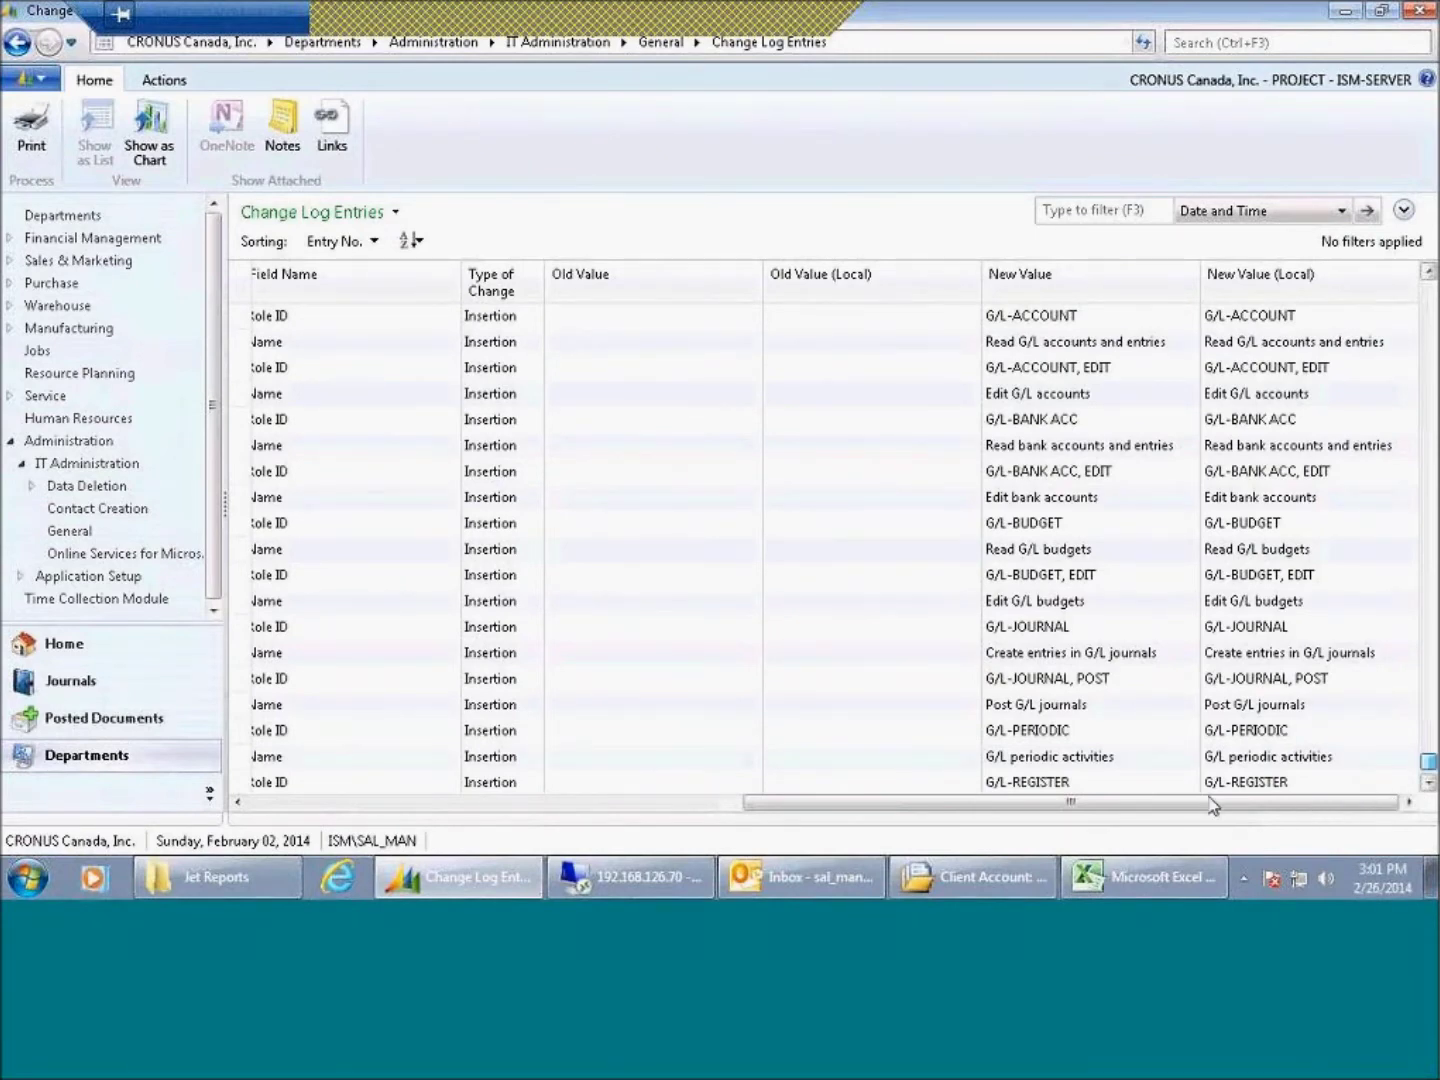
left_click(577, 808)
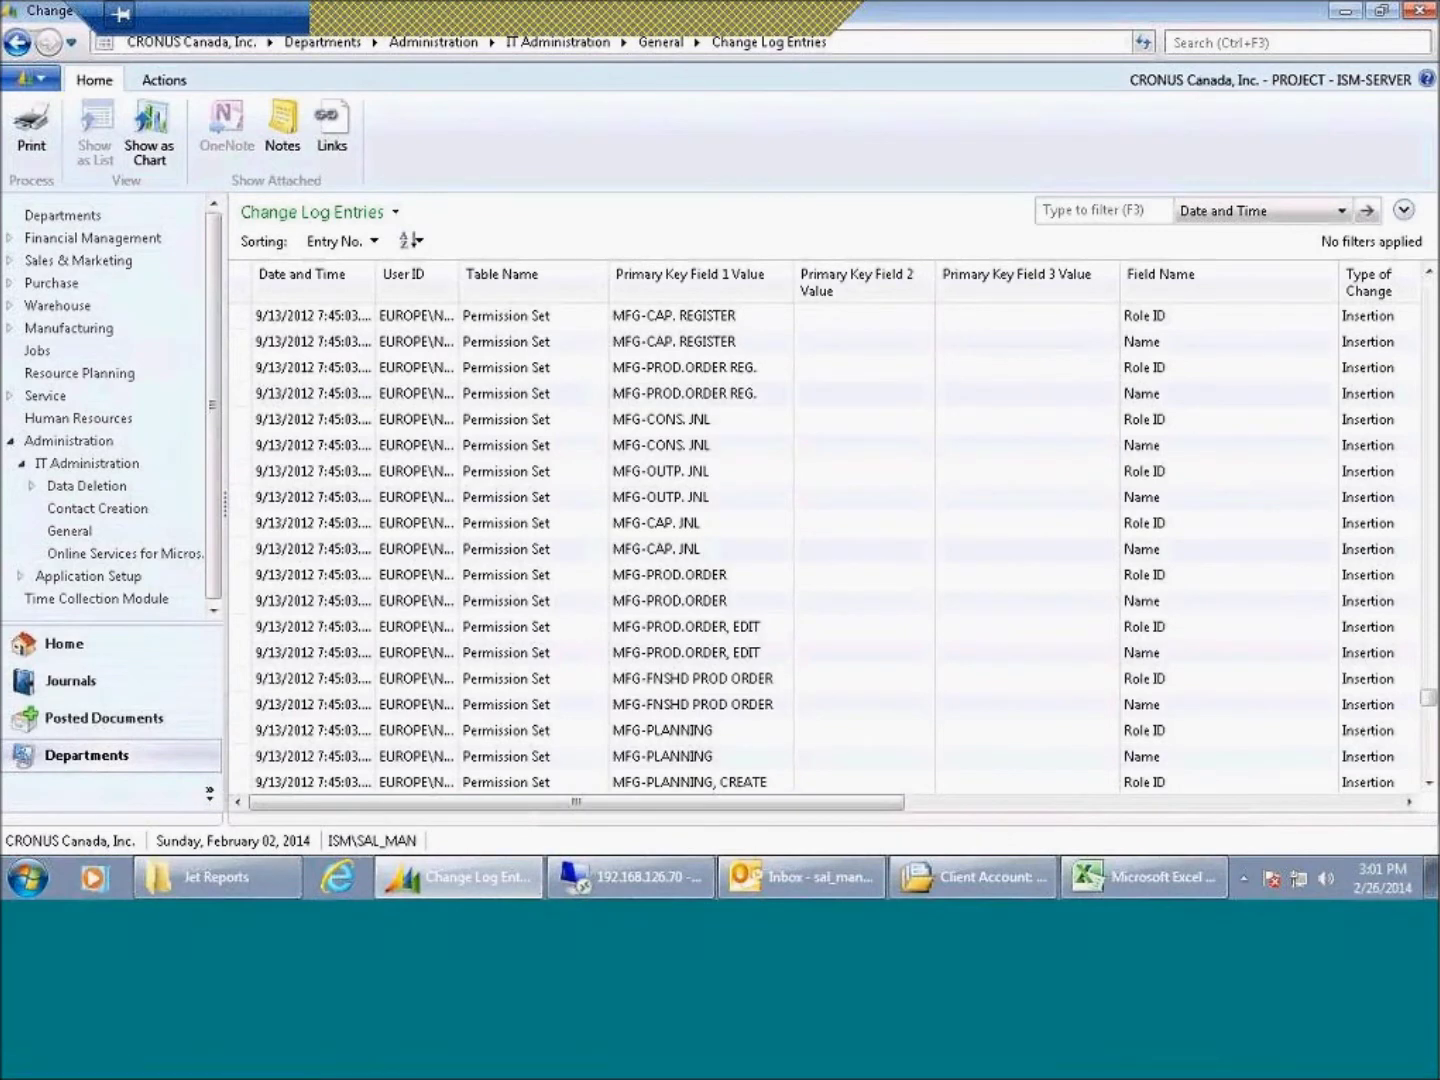
left_click(1211, 45)
Step: Open Change Log Setup via a 'change lo' search and show its Tables list
type("change")
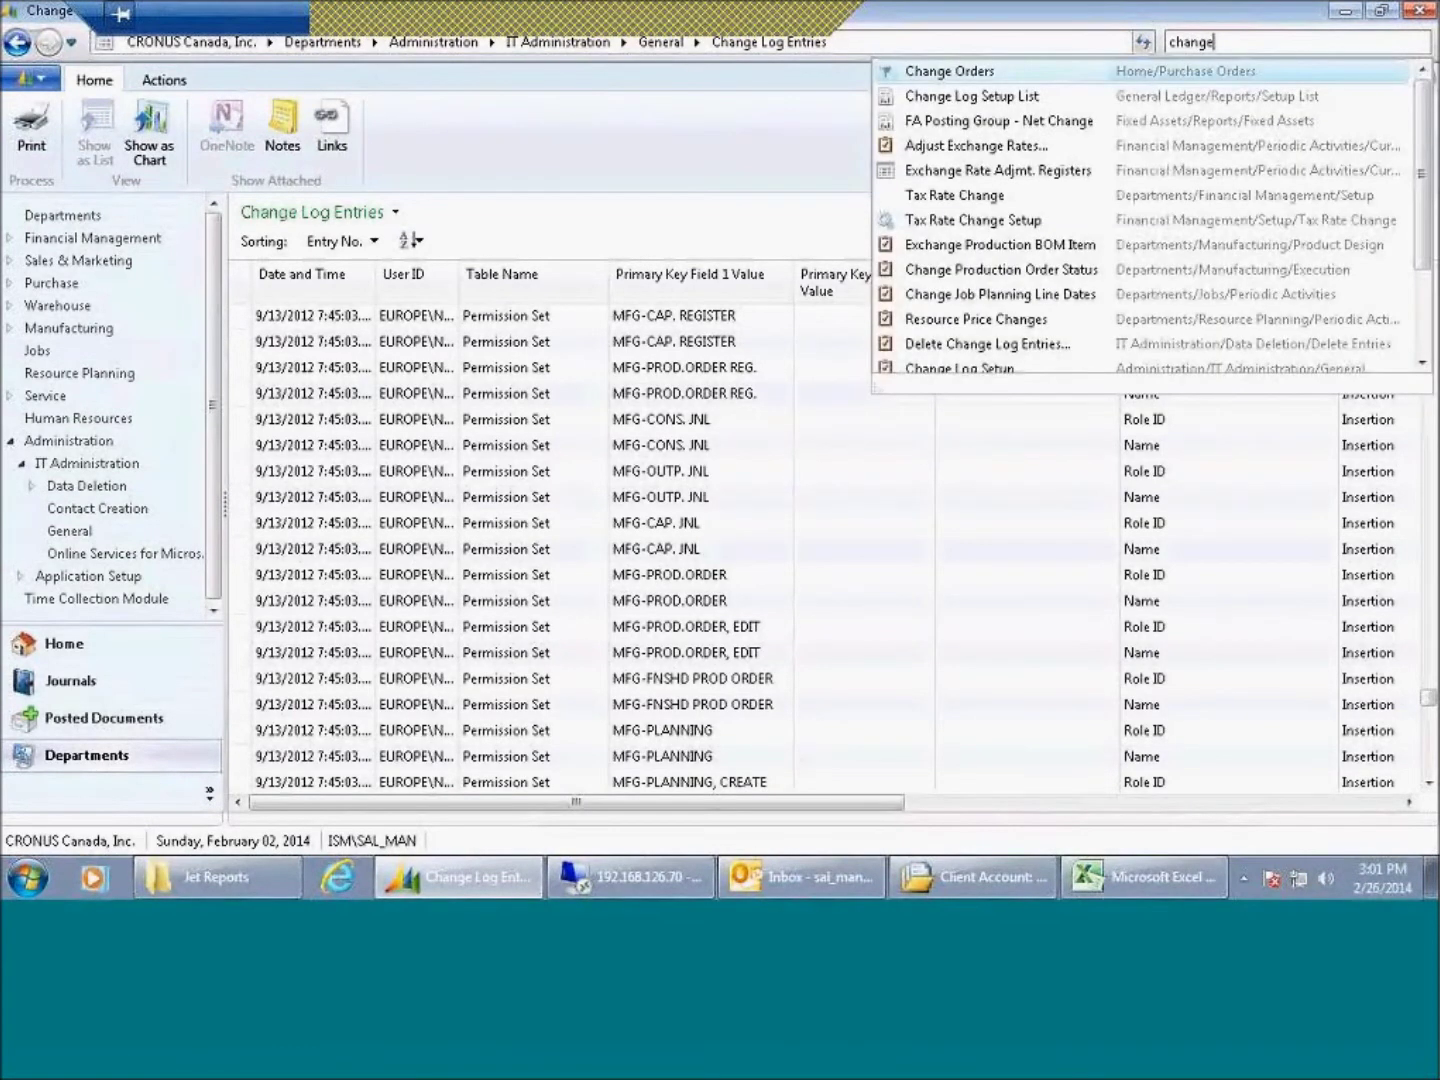
type(" lo")
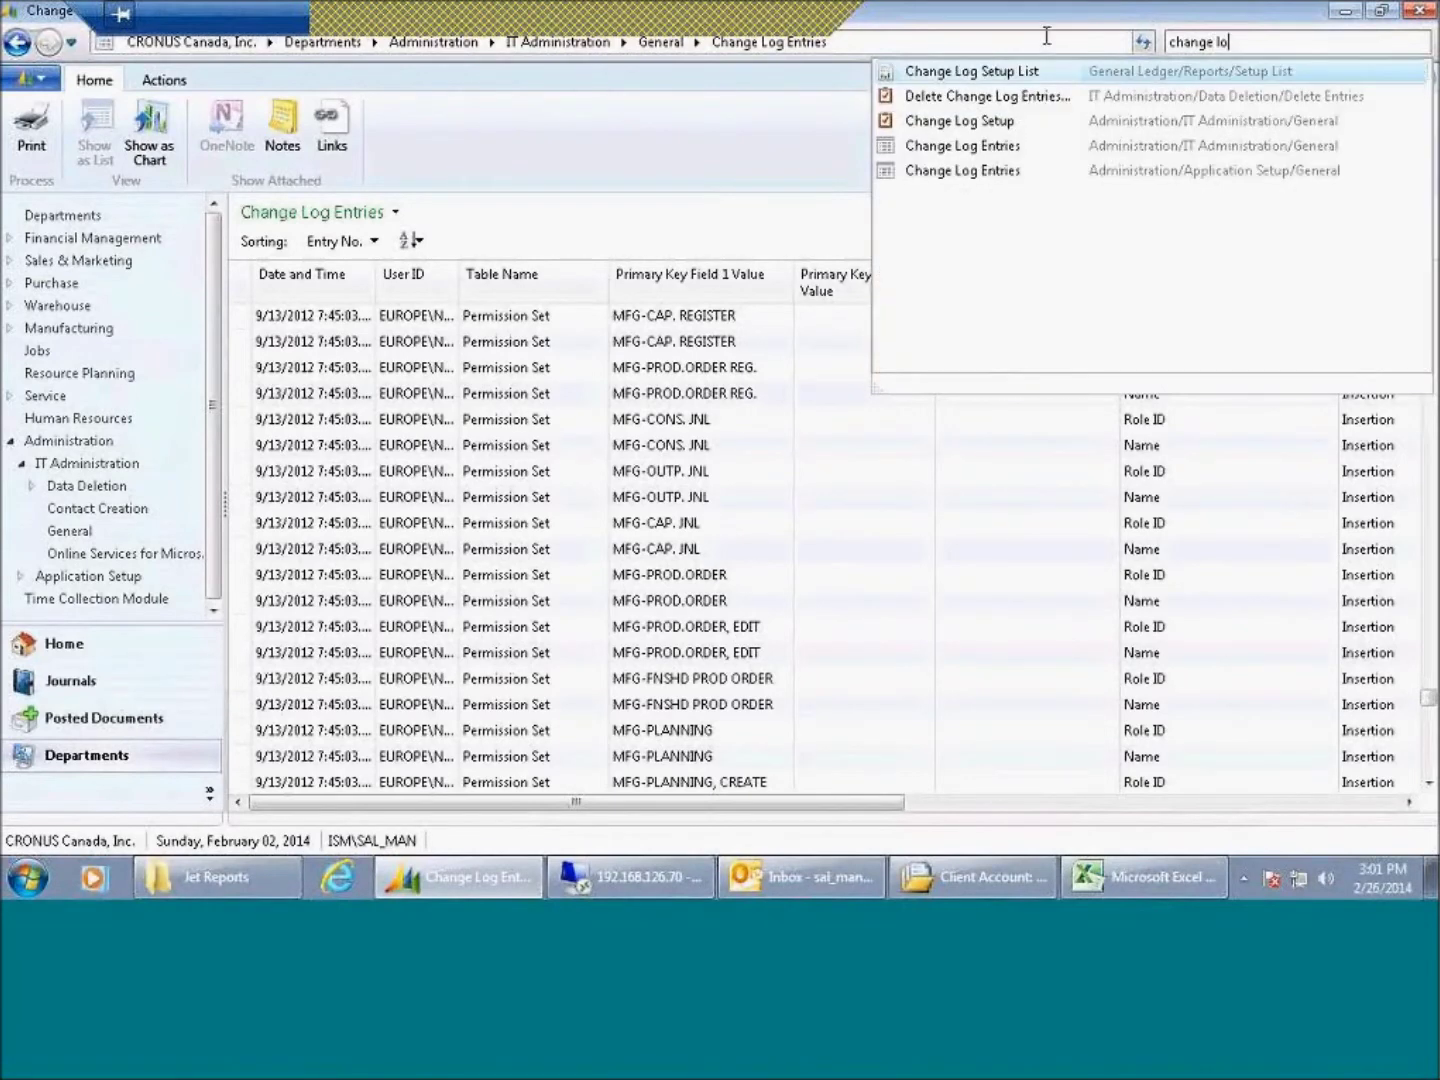
left_click(977, 122)
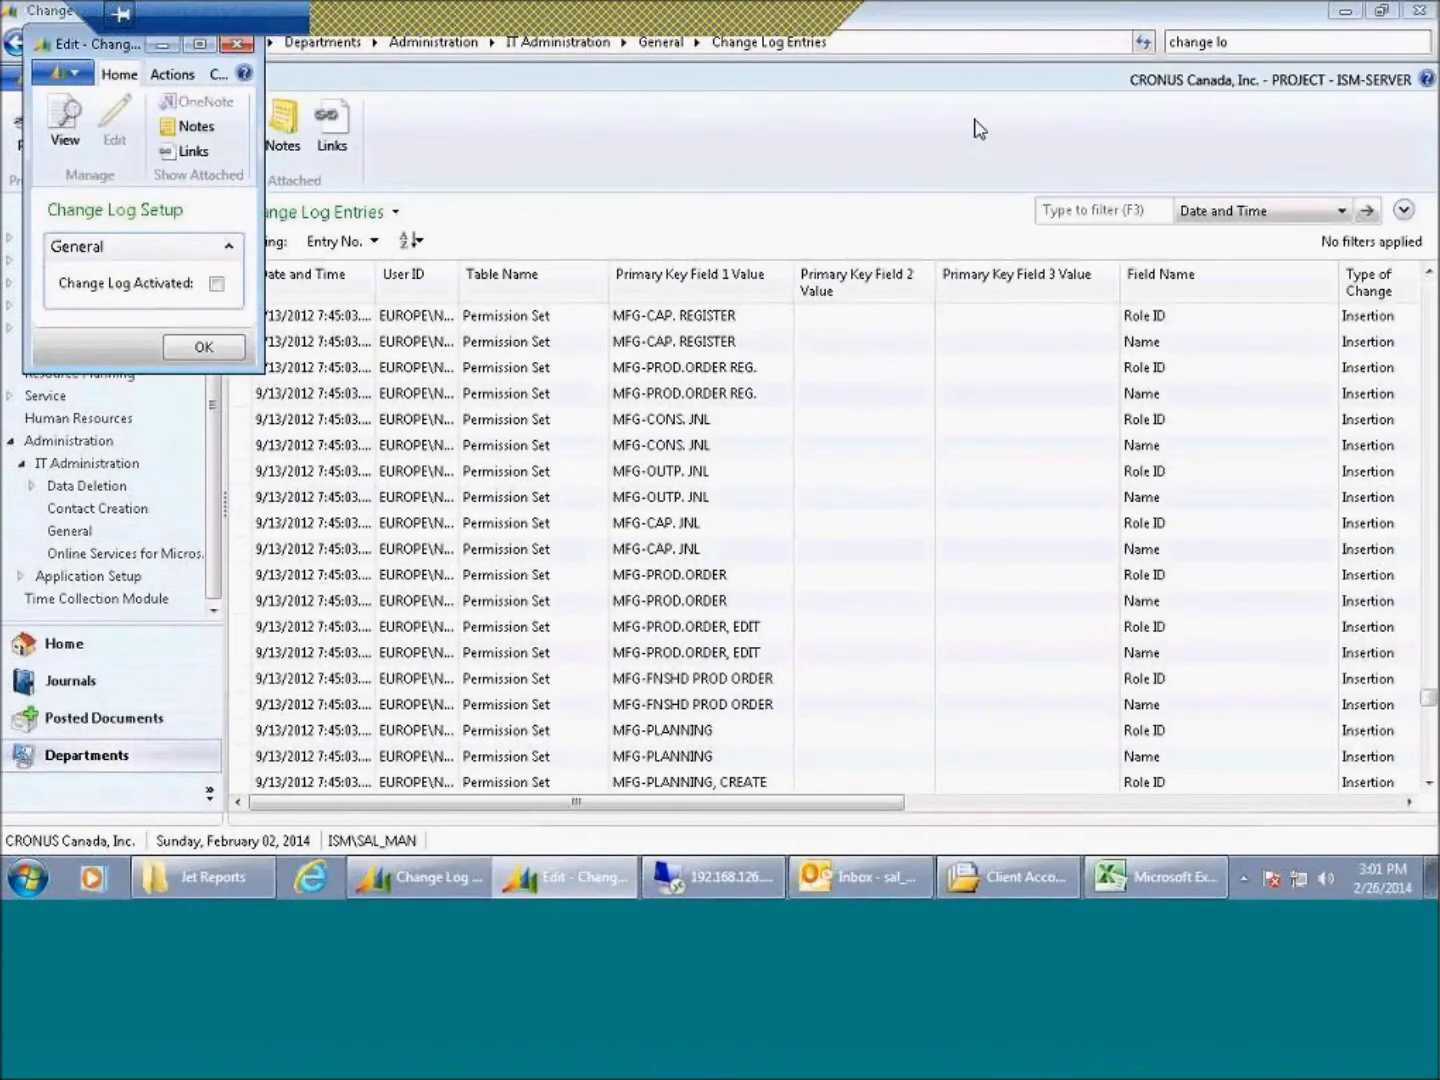
left_click(176, 74)
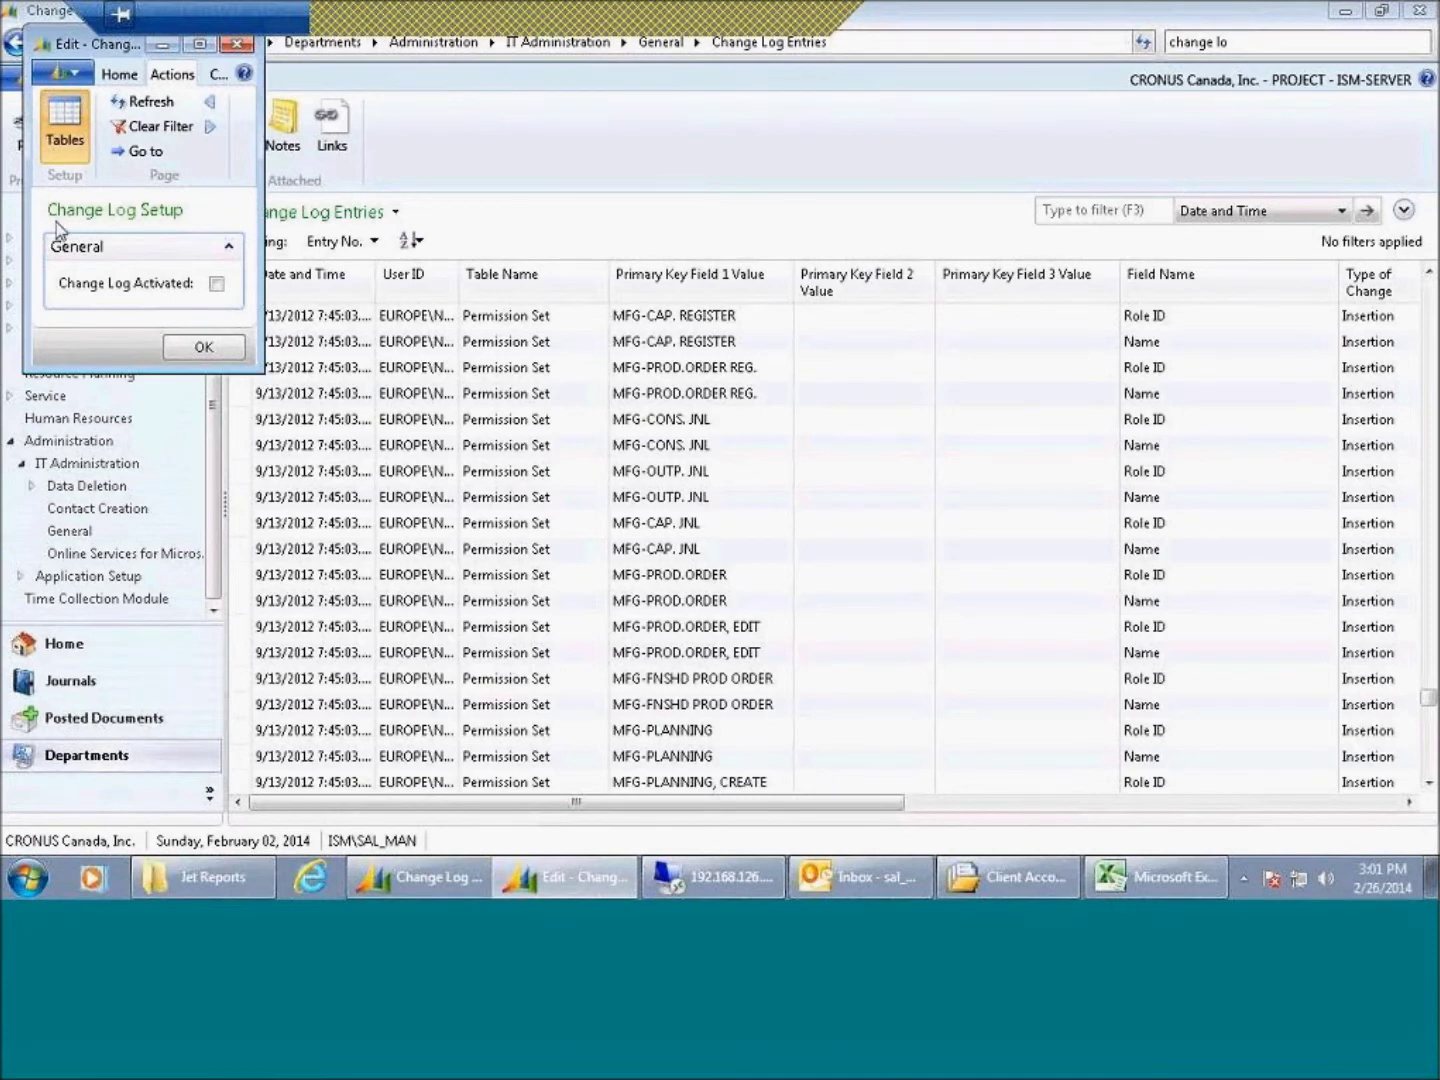
left_click(66, 128)
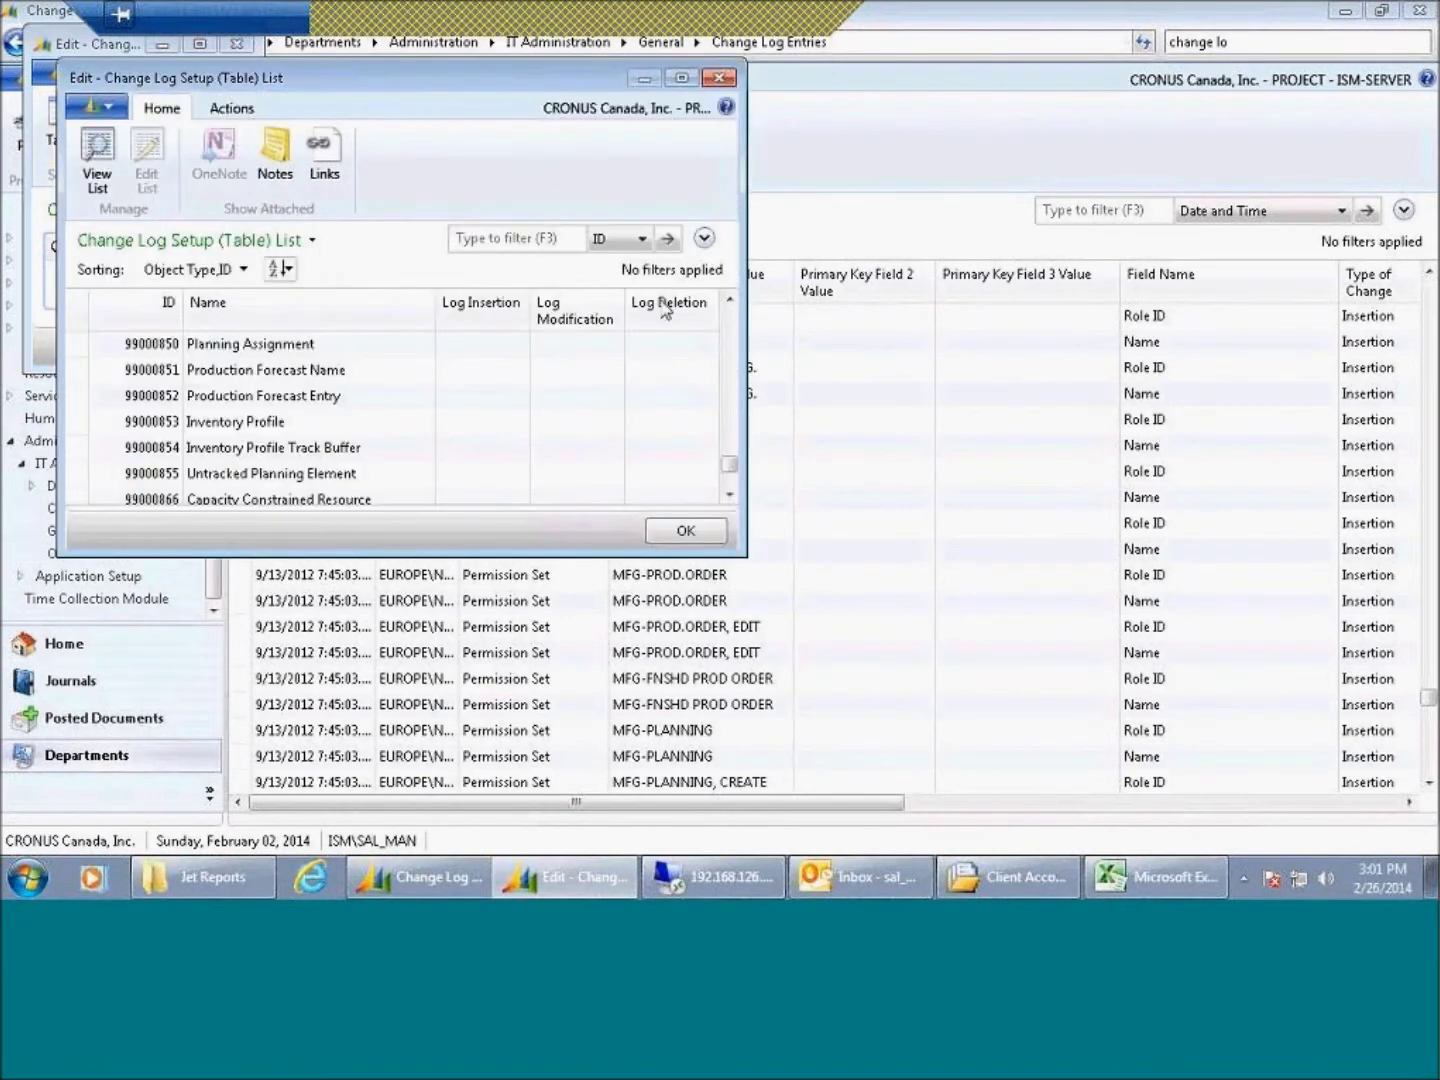
Step: Enlarge the Change Log Setup (Table) List window to show more rows
left_click_drag(740, 560, 794, 720)
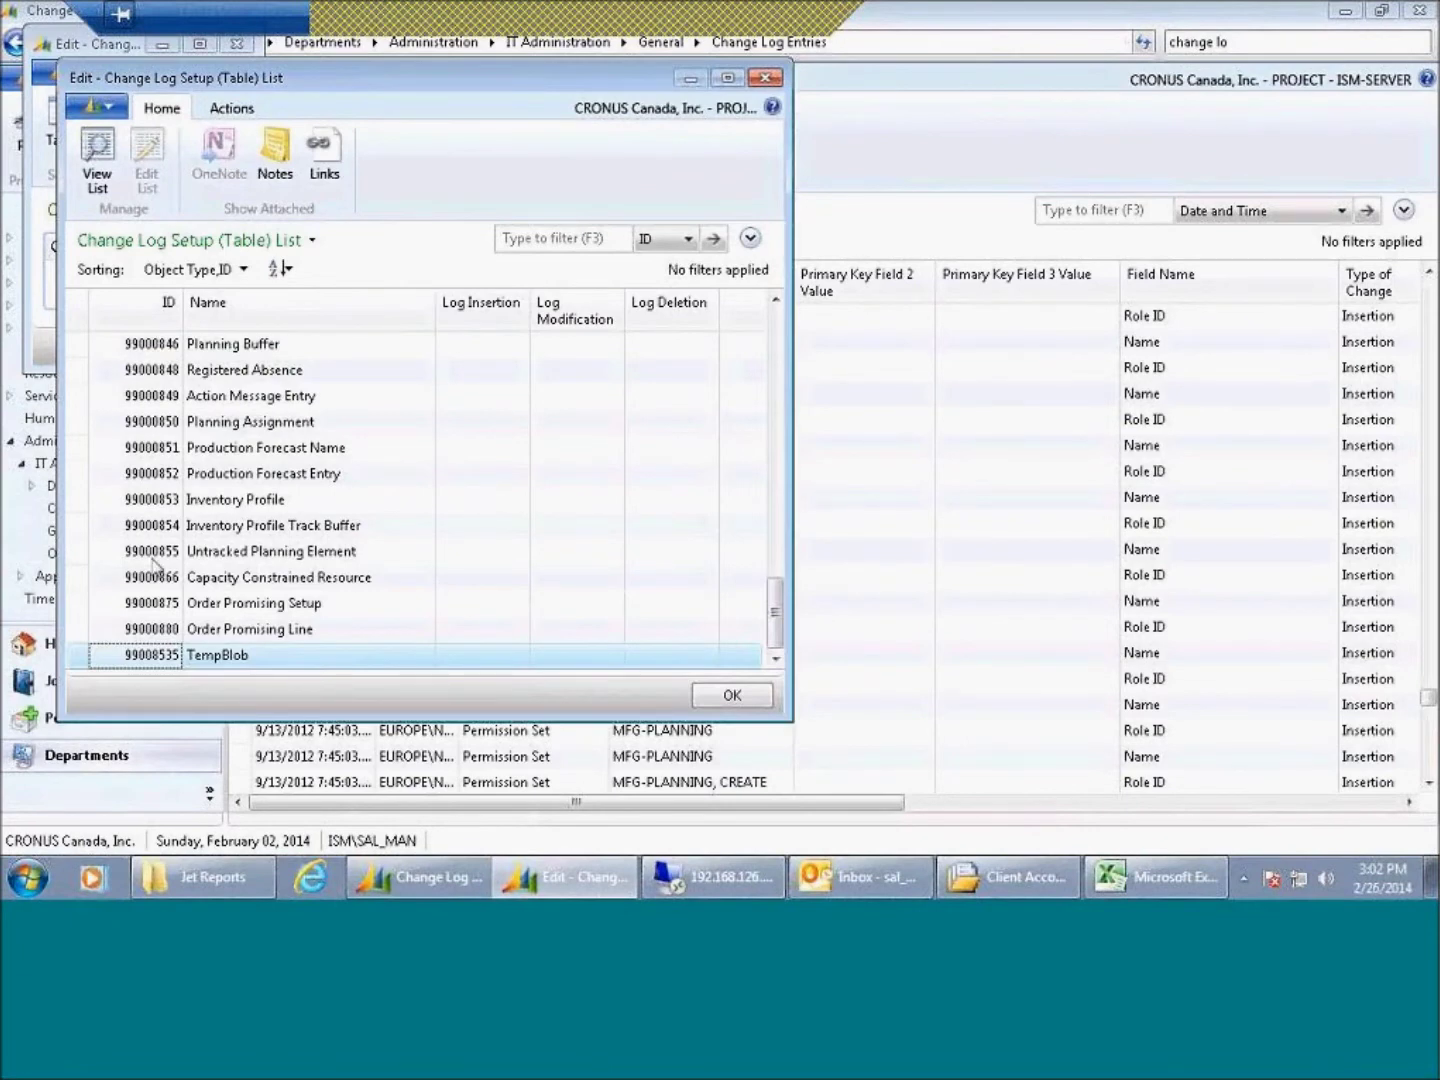
left_click(156, 553)
scroll(155, 560, "up", 5)
scroll(153, 555, "up", 6)
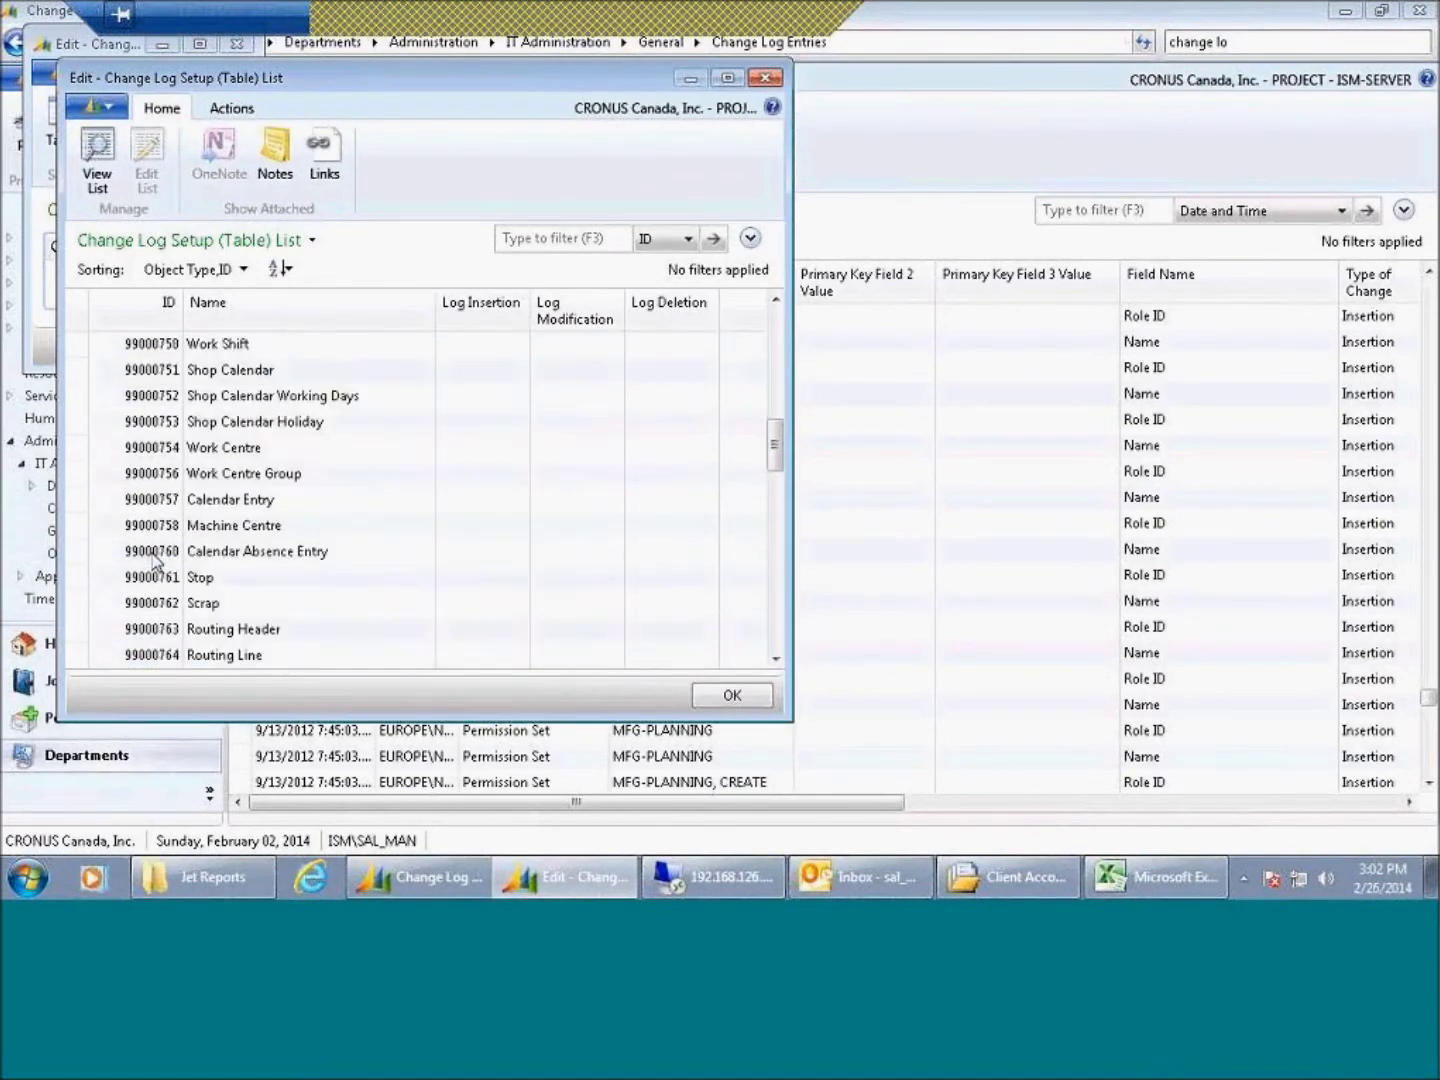
Step: Filter the tables by Name on 'cu' and select Customer (18)
left_click(675, 248)
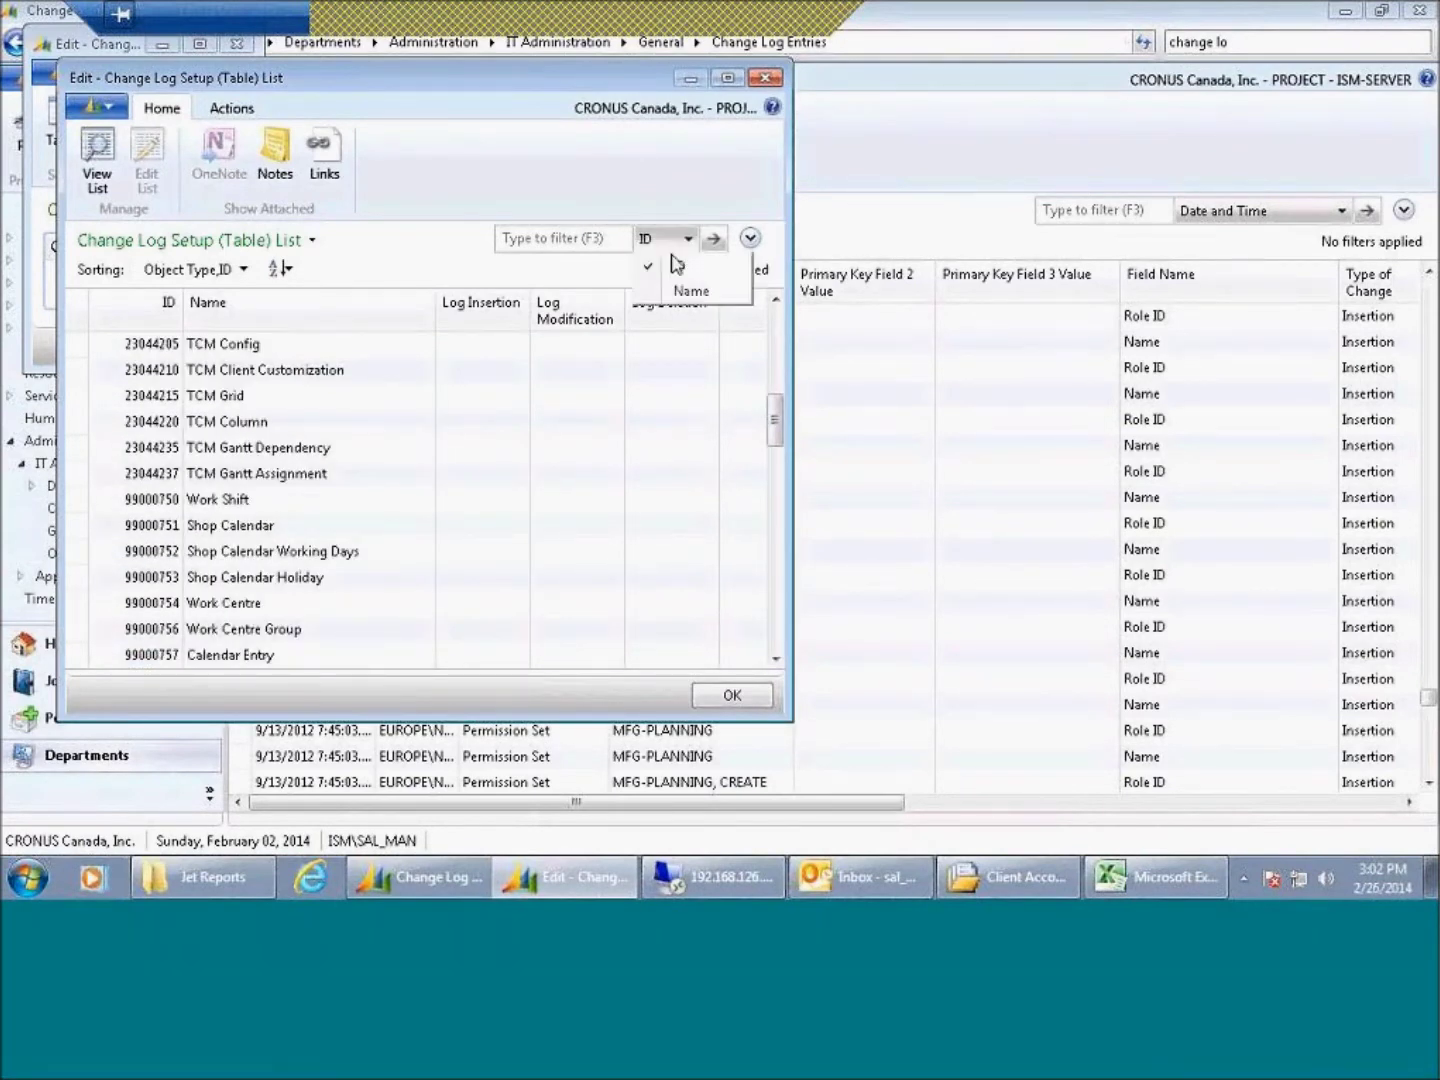
left_click(679, 293)
type("cu")
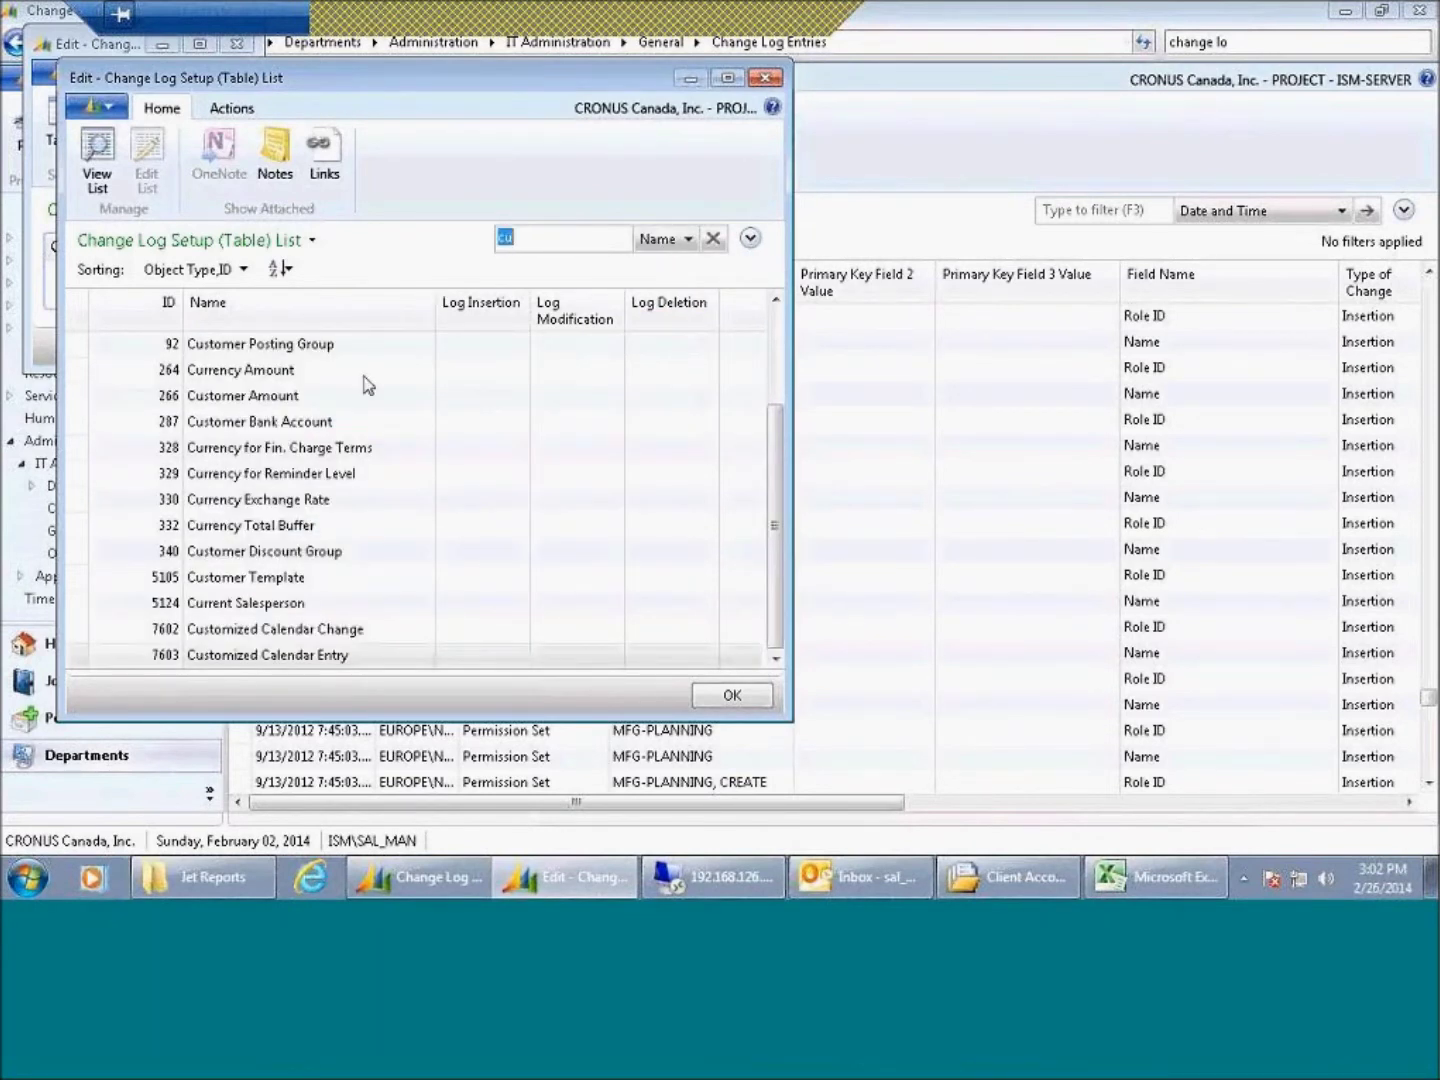
scroll(323, 509, "up", 2)
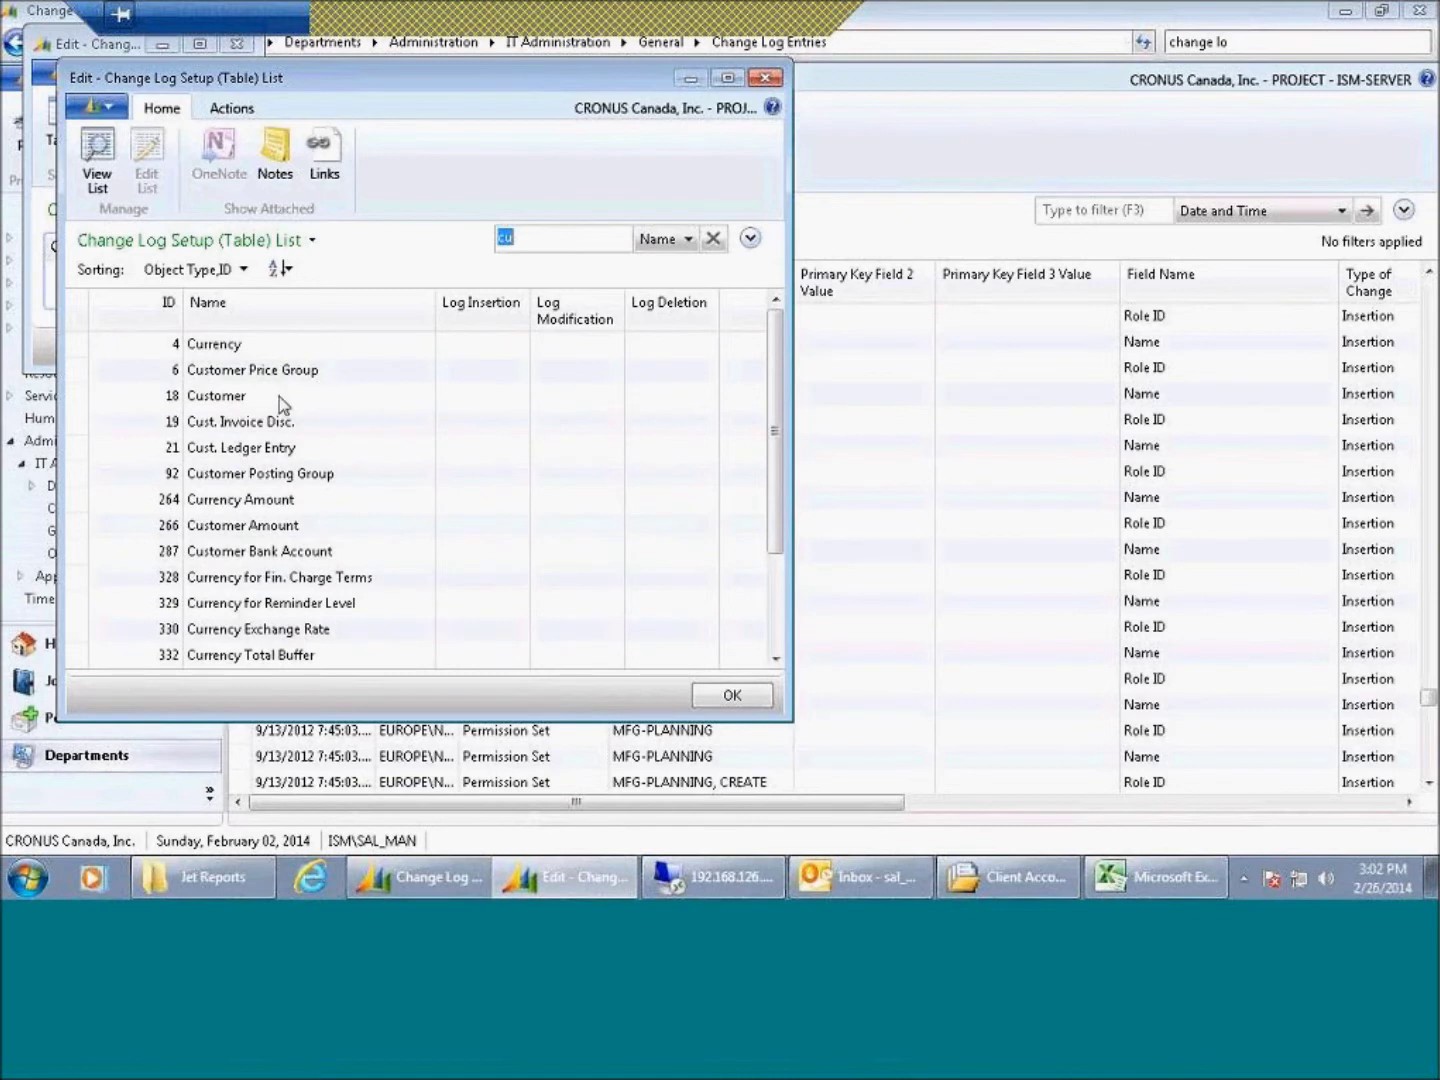
left_click(279, 397)
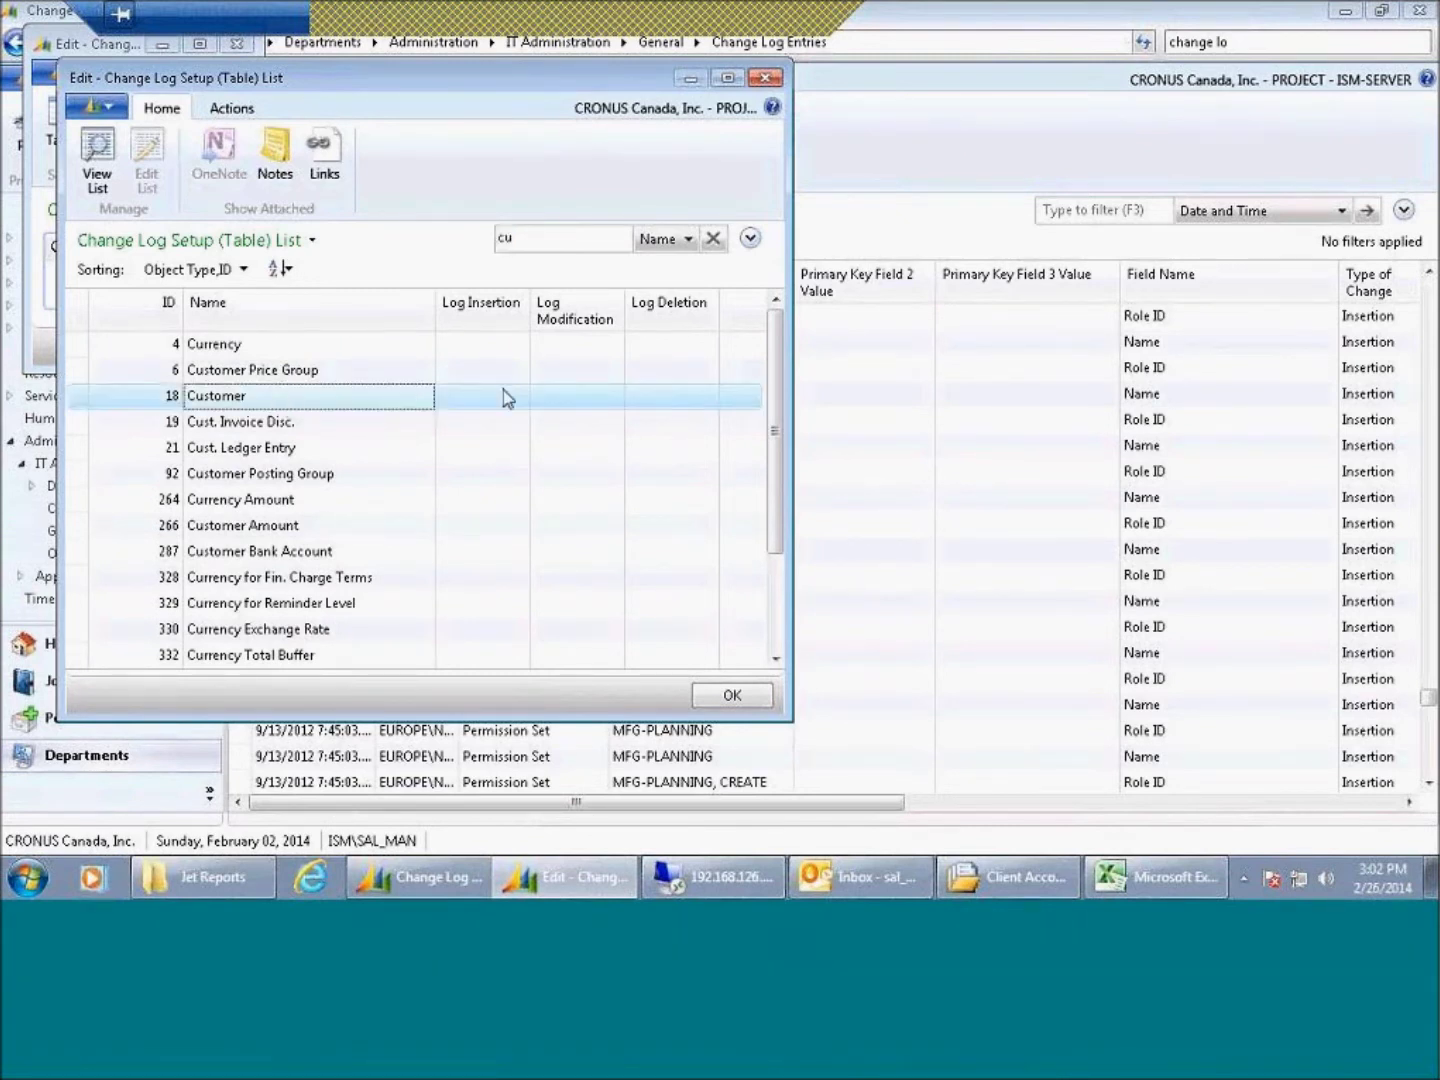
mouse_move(493, 406)
Step: Set the Customer table's Log Modification to Some Fields
left_click(578, 395)
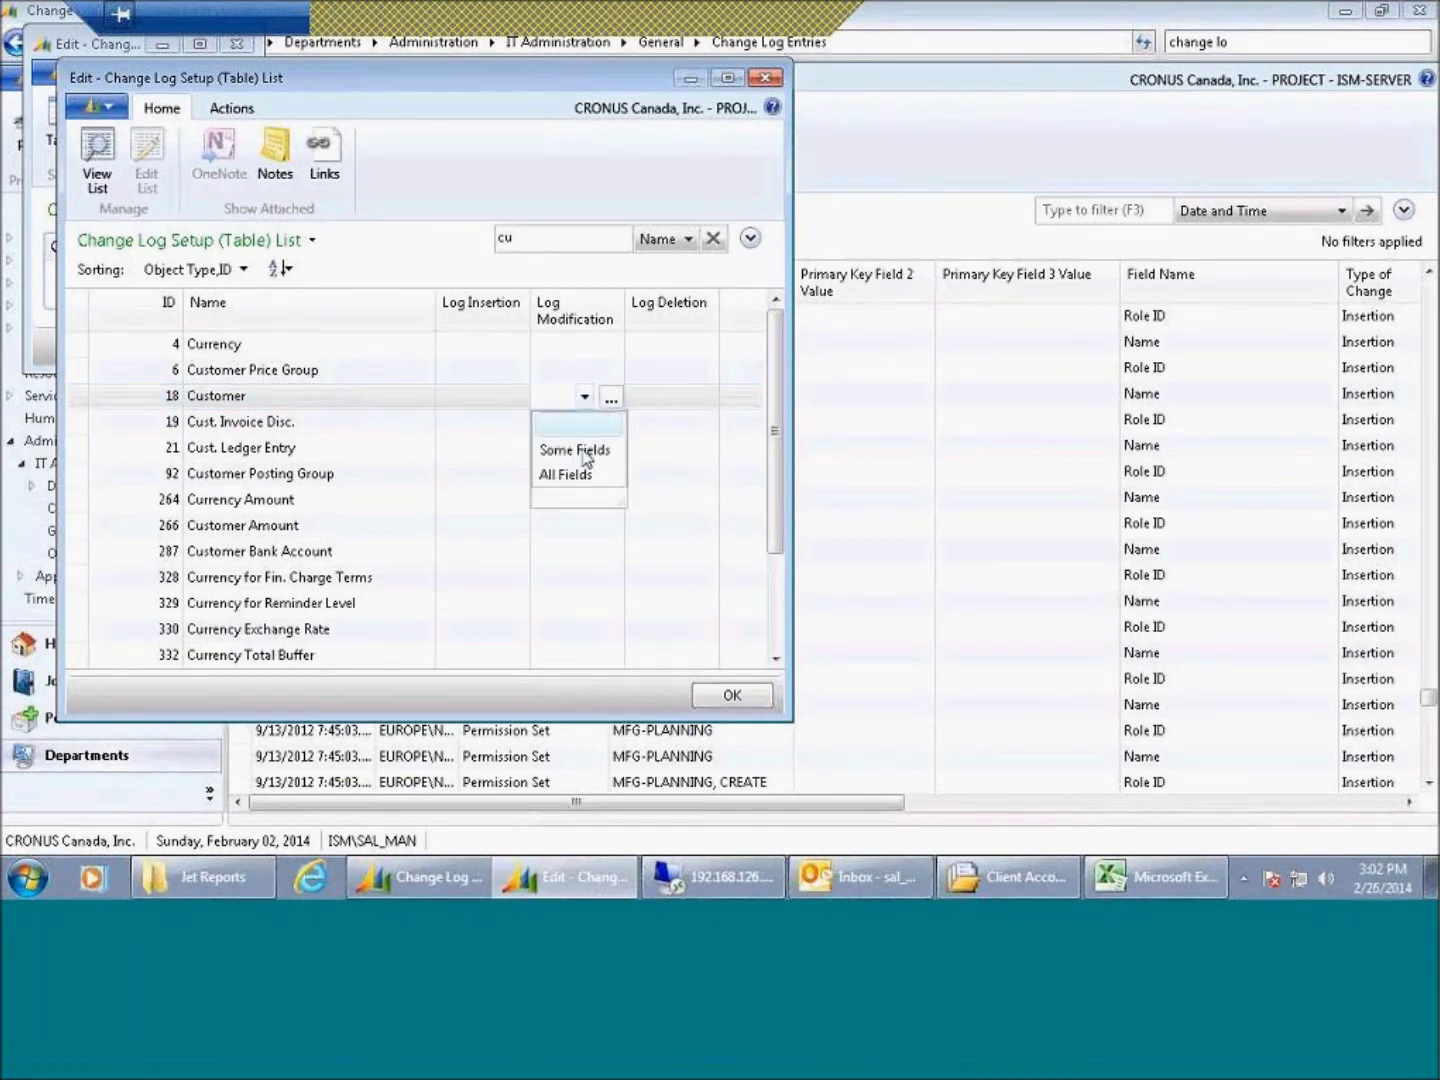
left_click(580, 450)
left_click(611, 397)
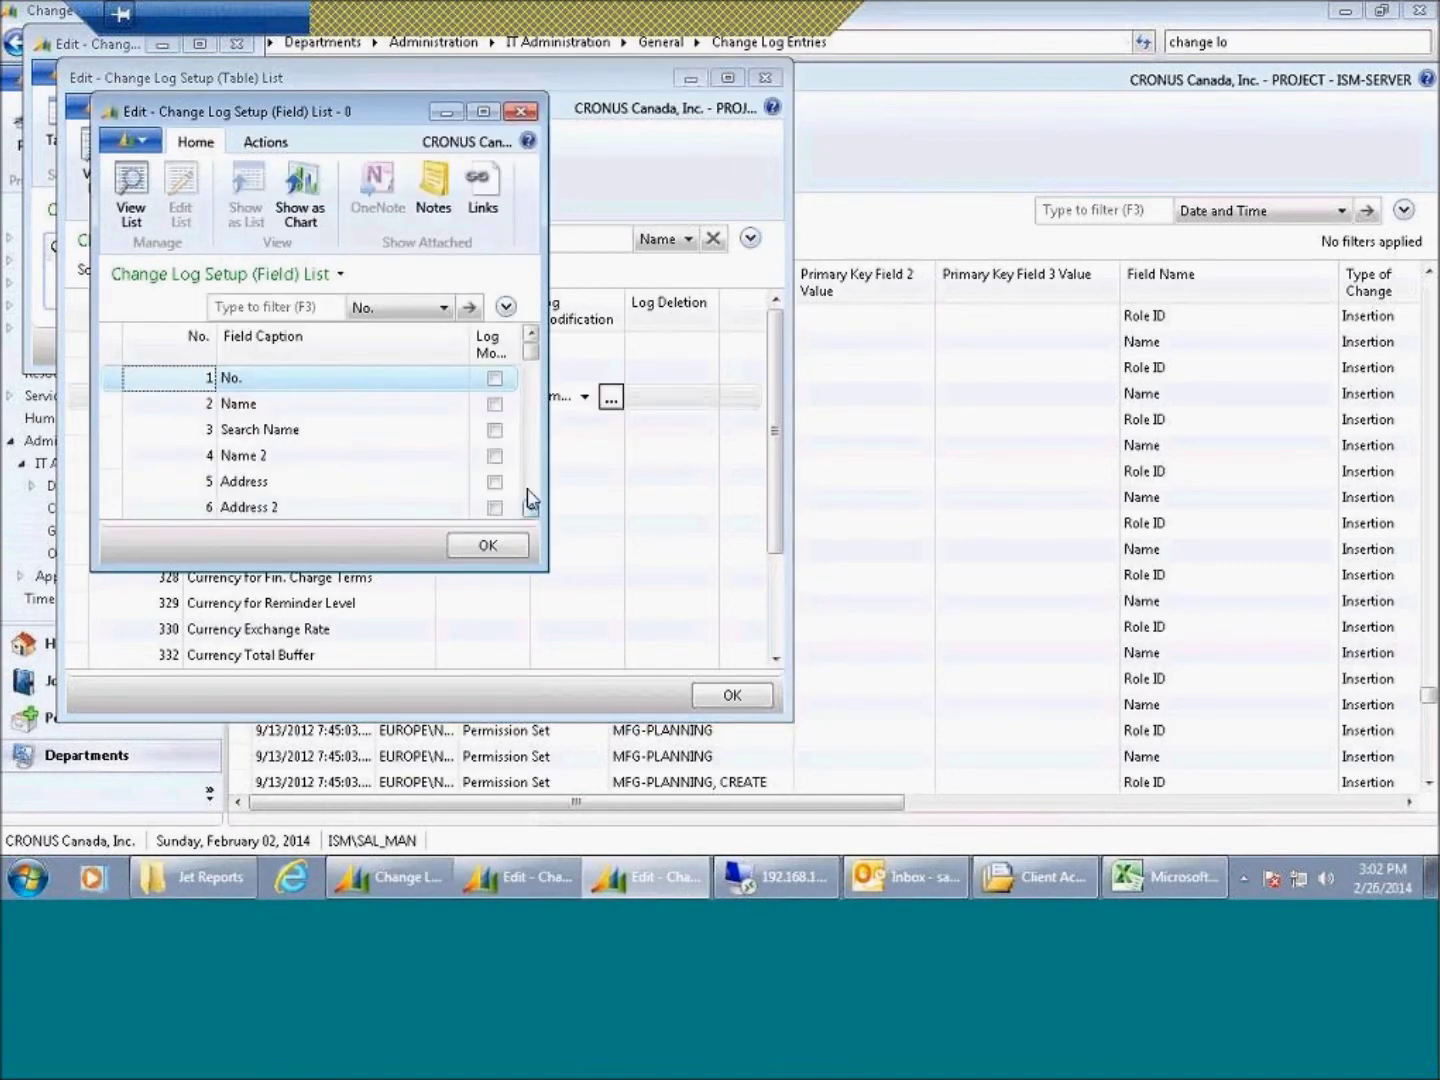
Step: Filter Customer fields by Field Caption 'cr' and tick Log Modification for Credit Limit ($)
left_click(527, 487)
left_click(528, 487)
left_click(528, 488)
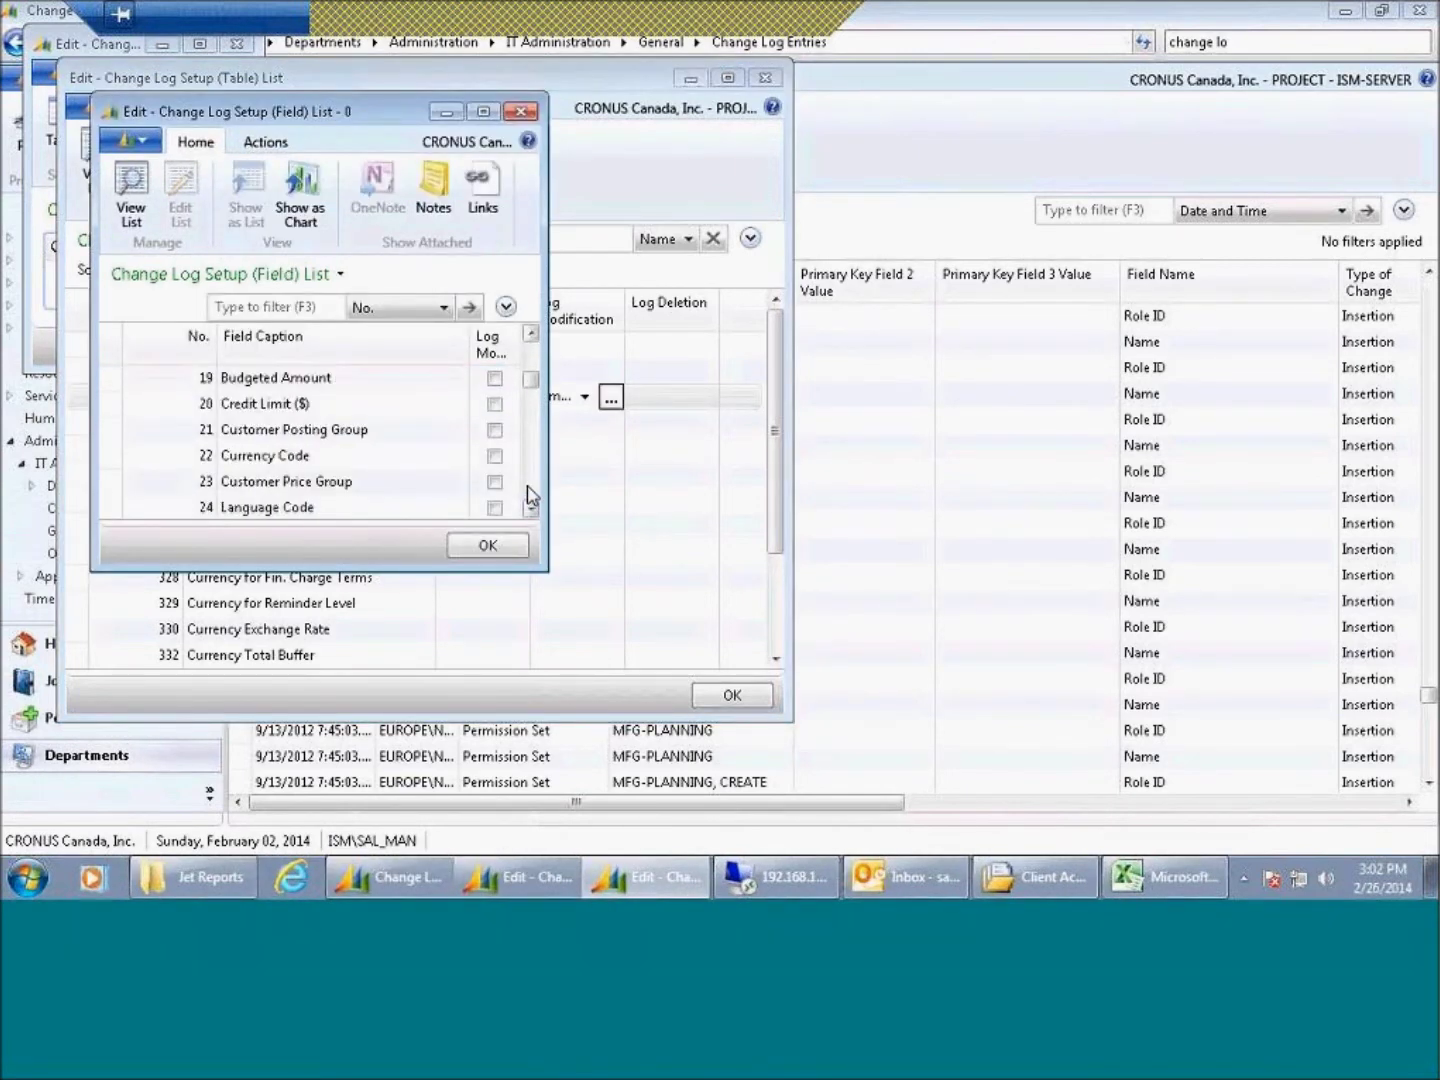
left_click(443, 308)
left_click(411, 362)
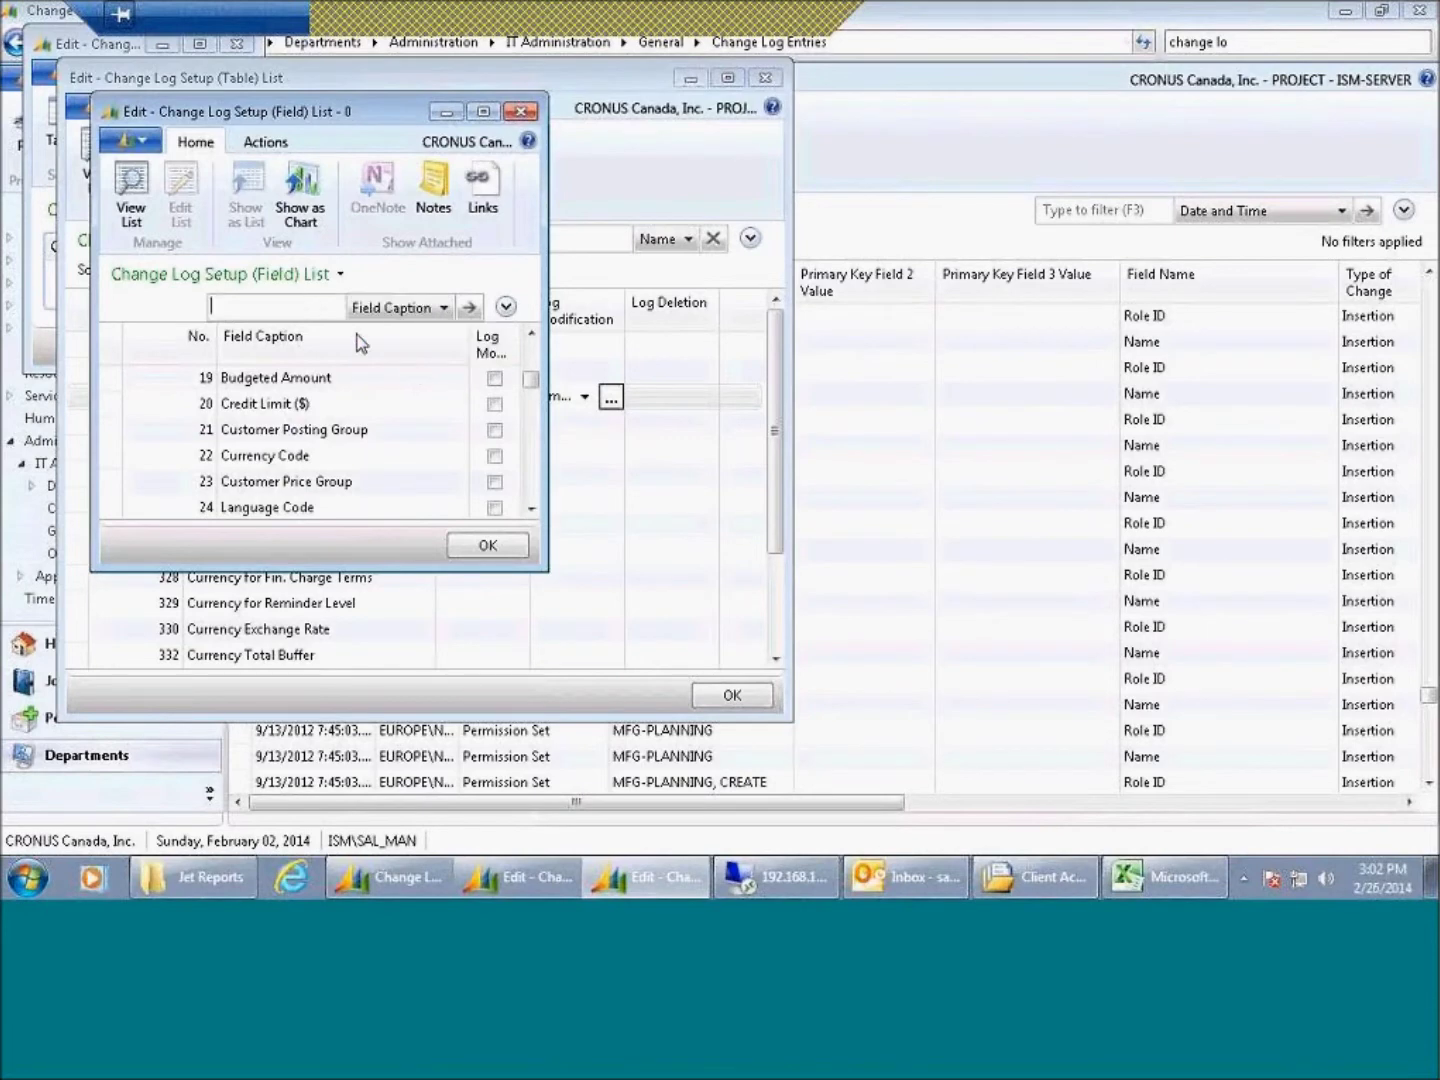
type("cr")
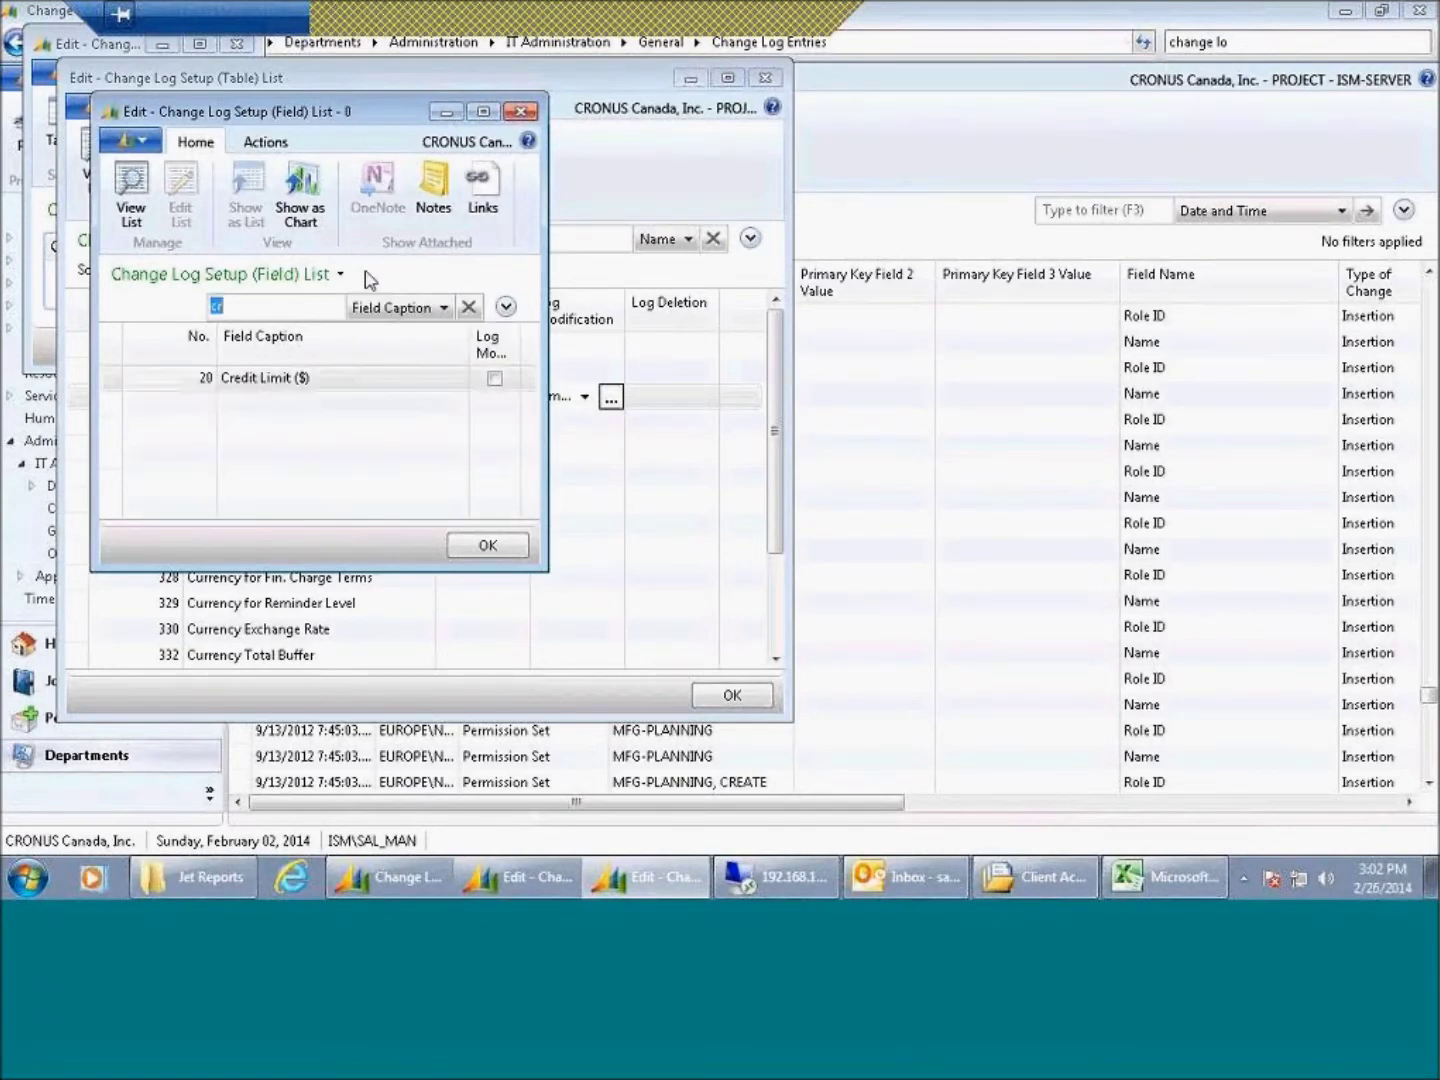
left_click(495, 379)
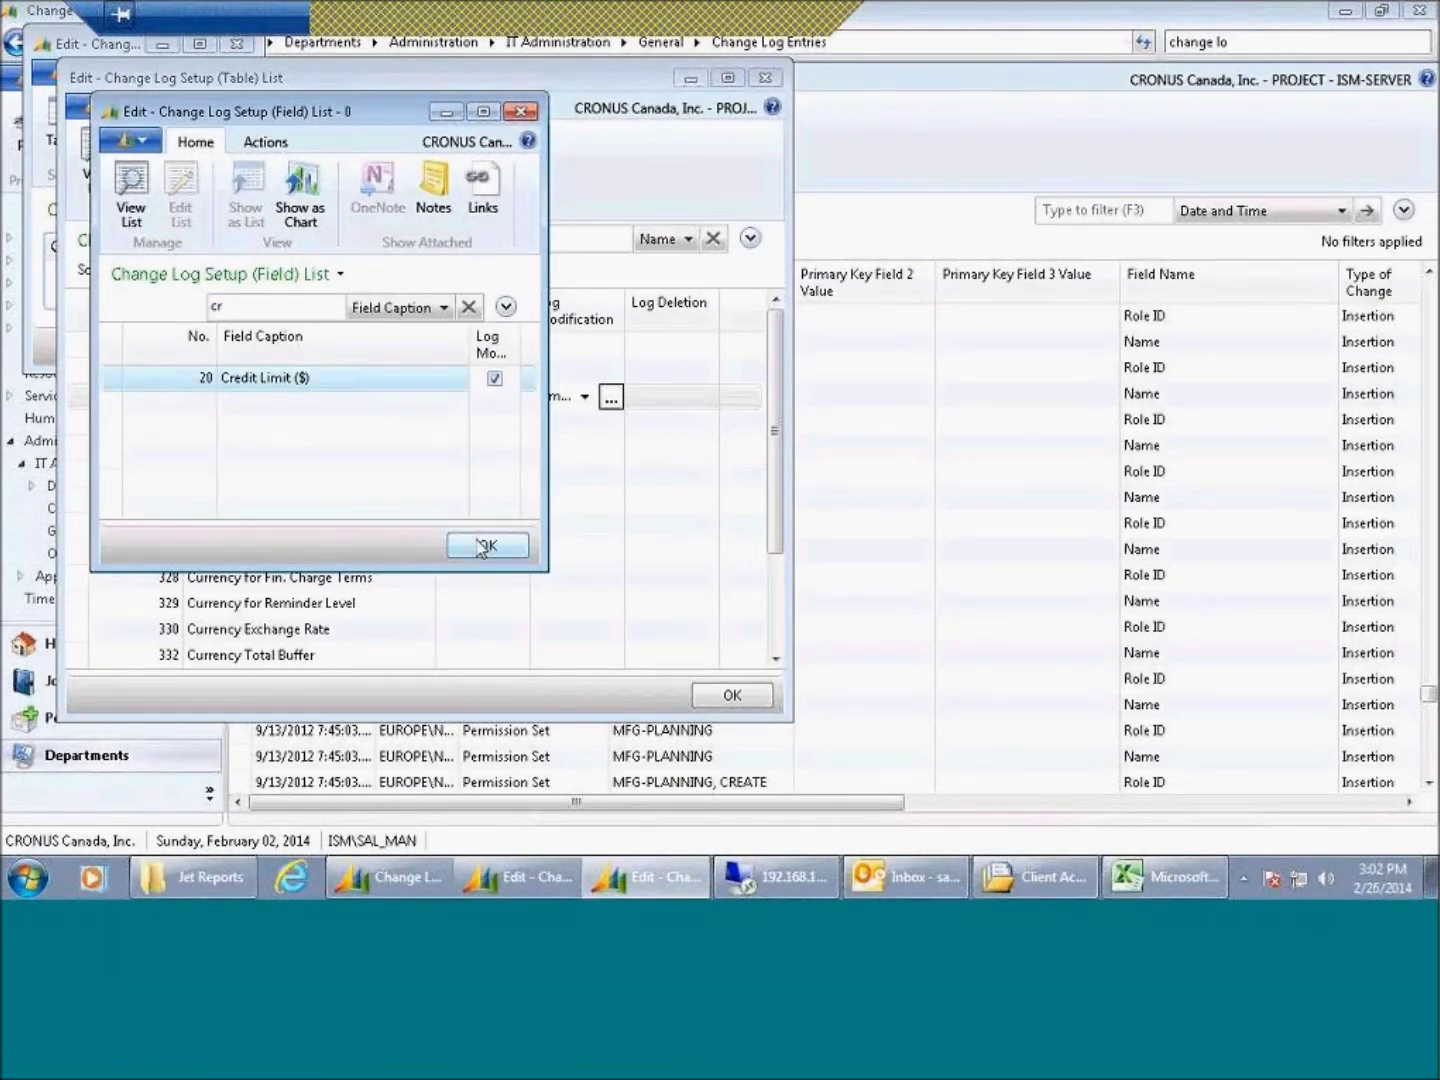
left_click(484, 545)
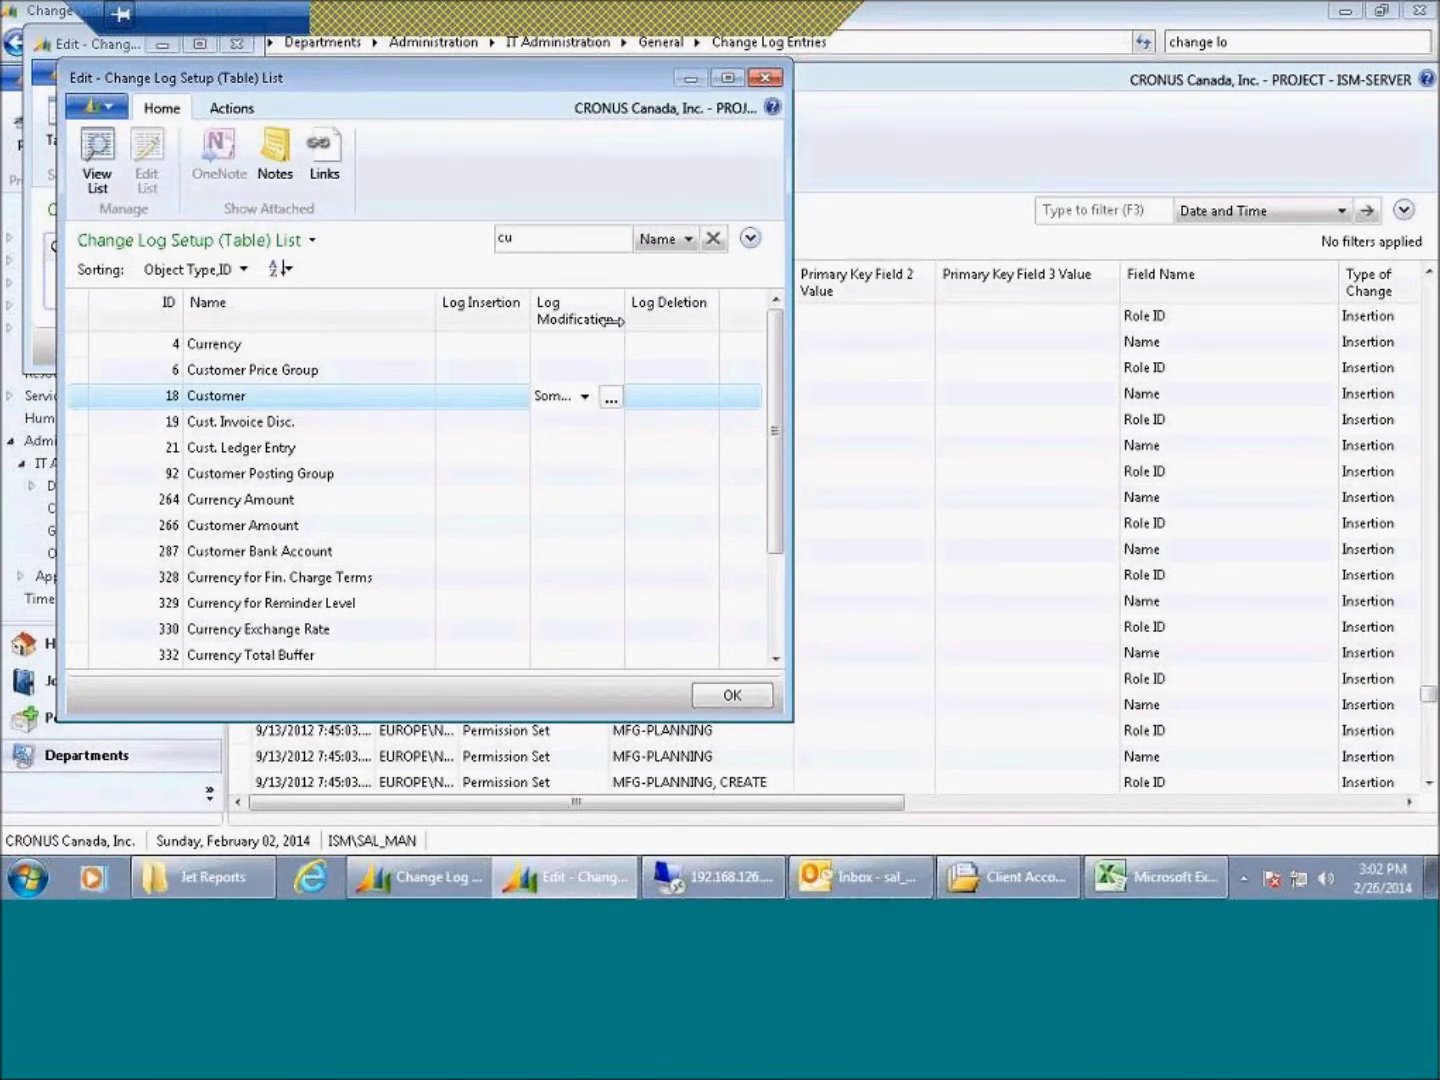
Step: Widen Log Modification to confirm Some Fields, then close the table list and Change Log Setup
left_click_drag(626, 301, 636, 301)
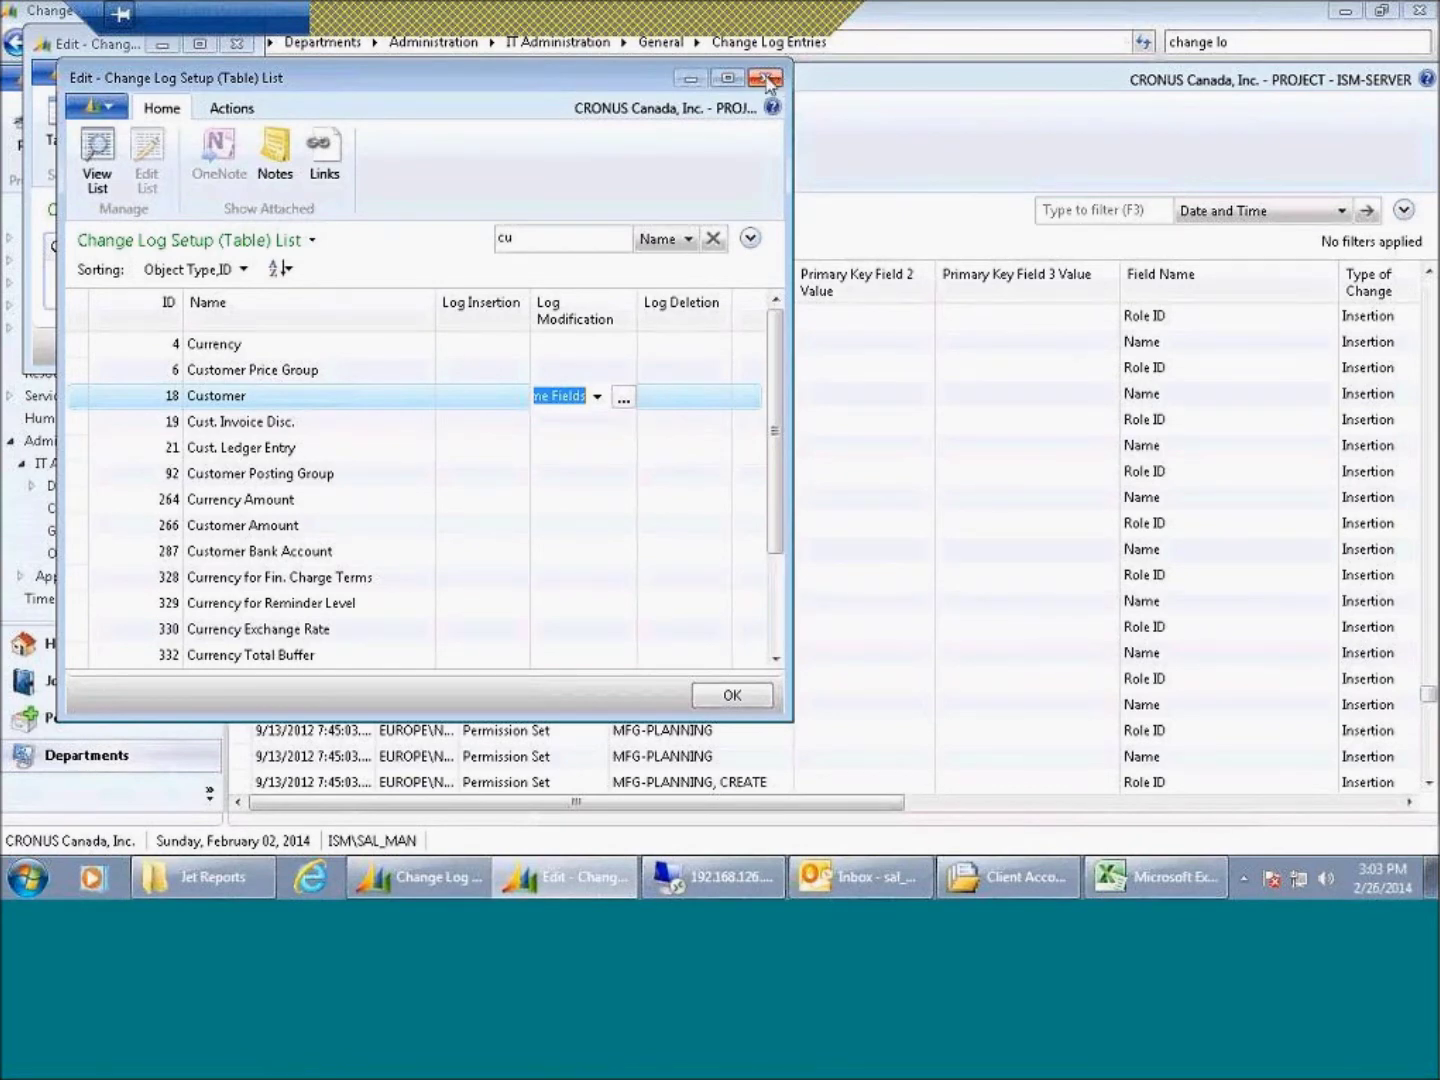
key("Escape")
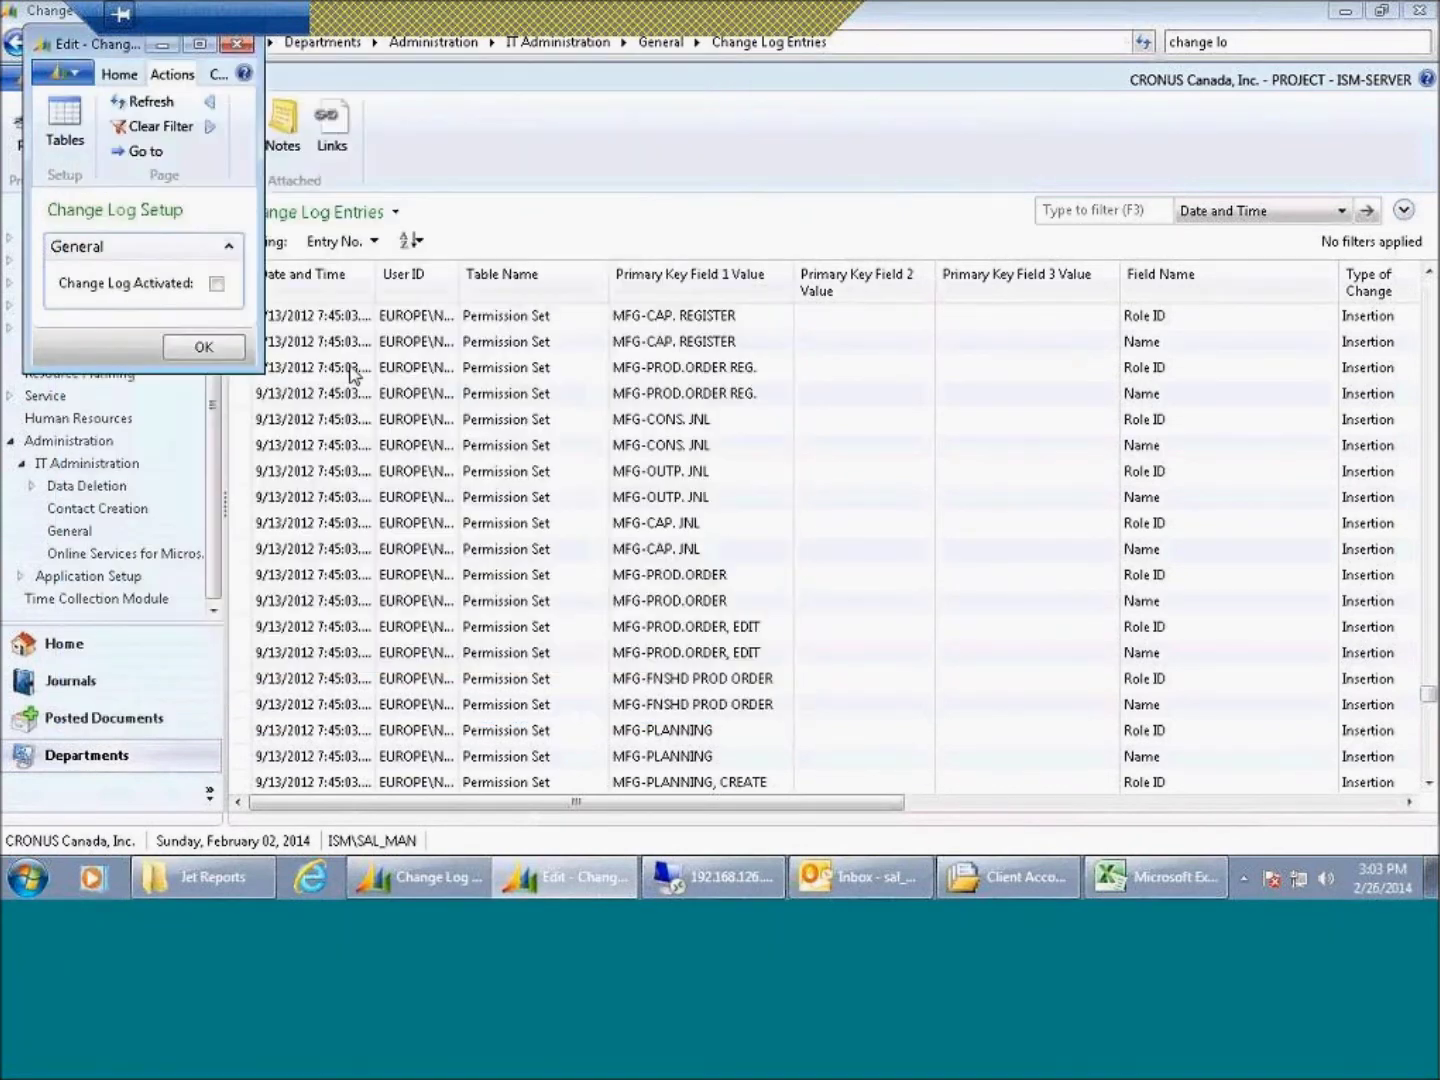
left_click(237, 44)
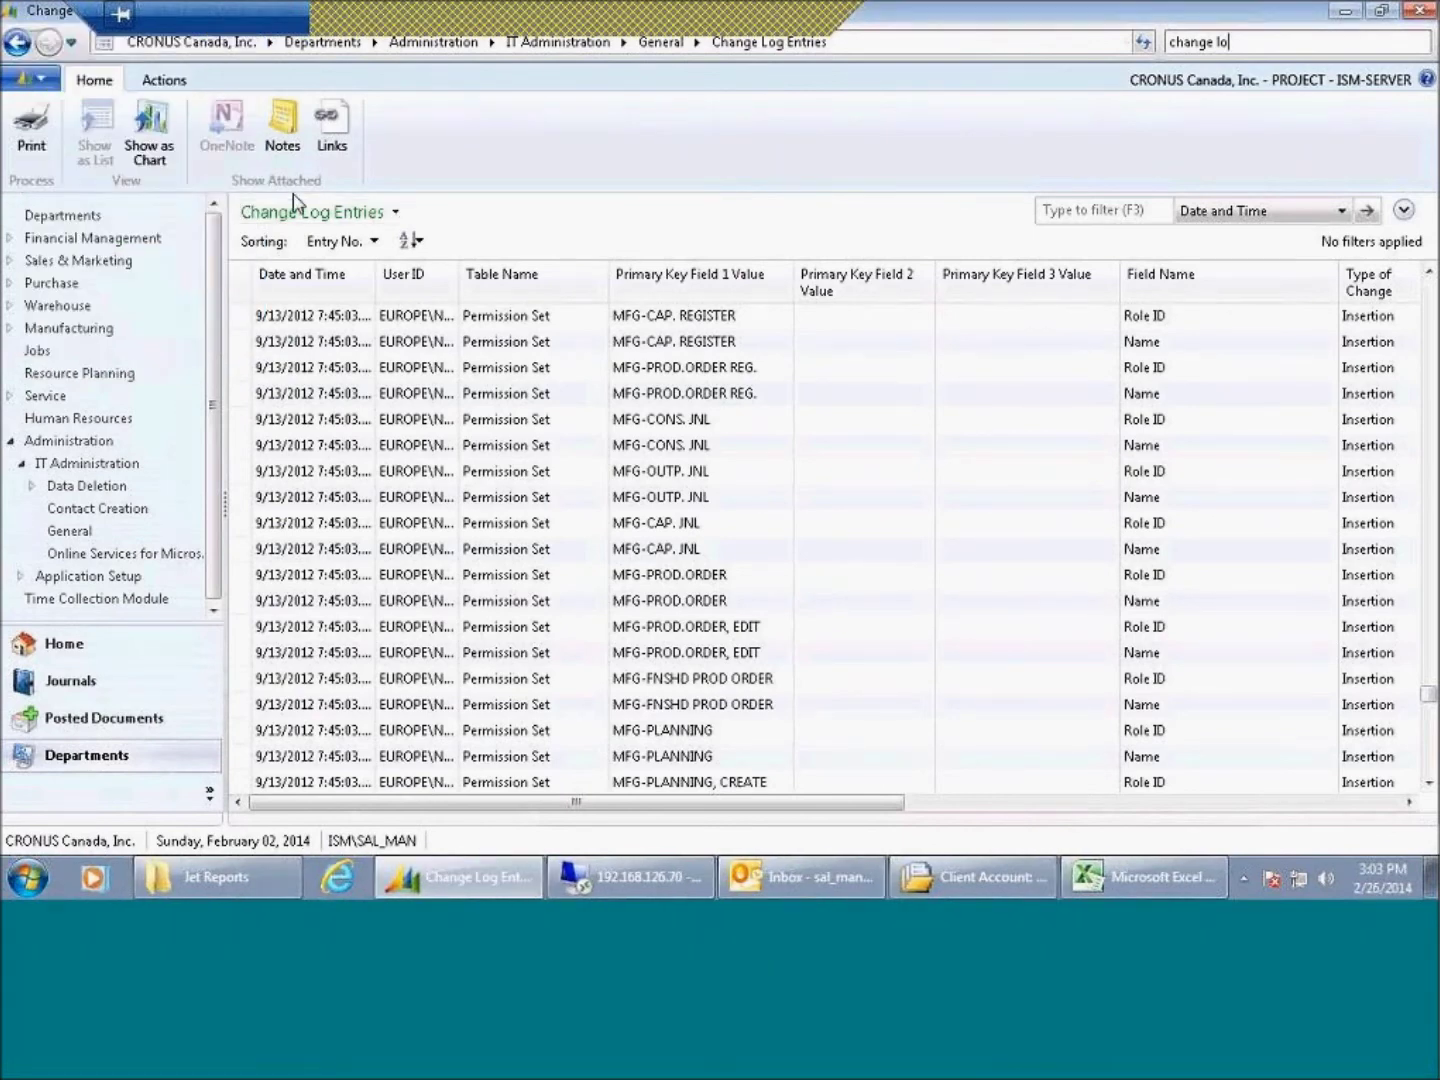